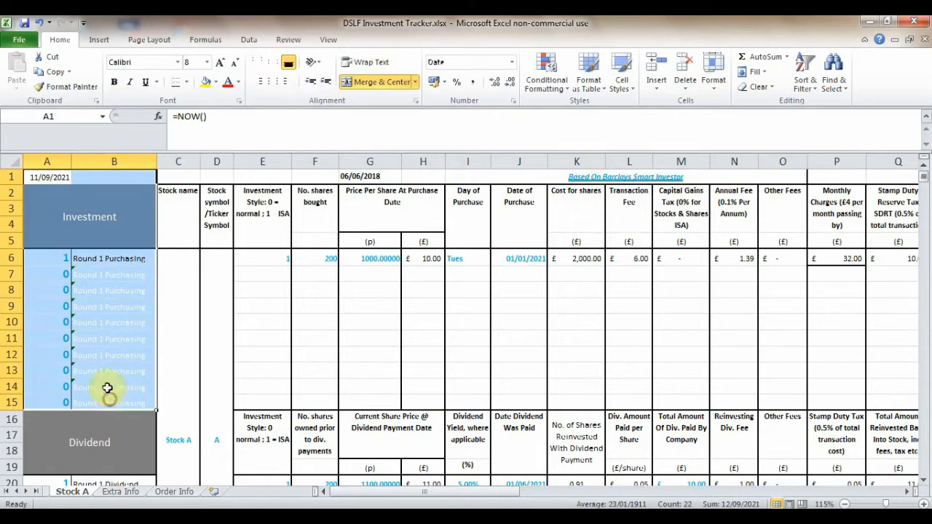
Activate the second and third purchase rounds in the Investment section by entering 1 in A7 and A8
click(73, 211)
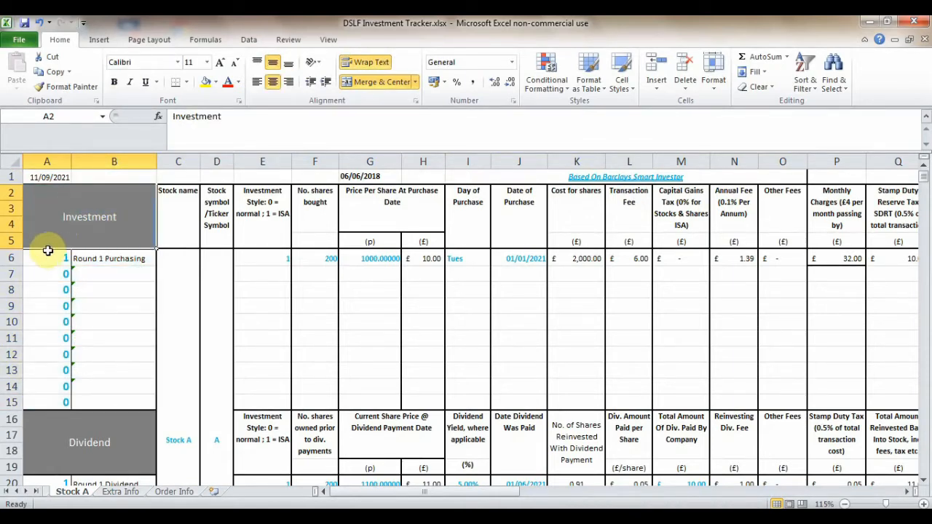
drag(45, 255, 43, 403)
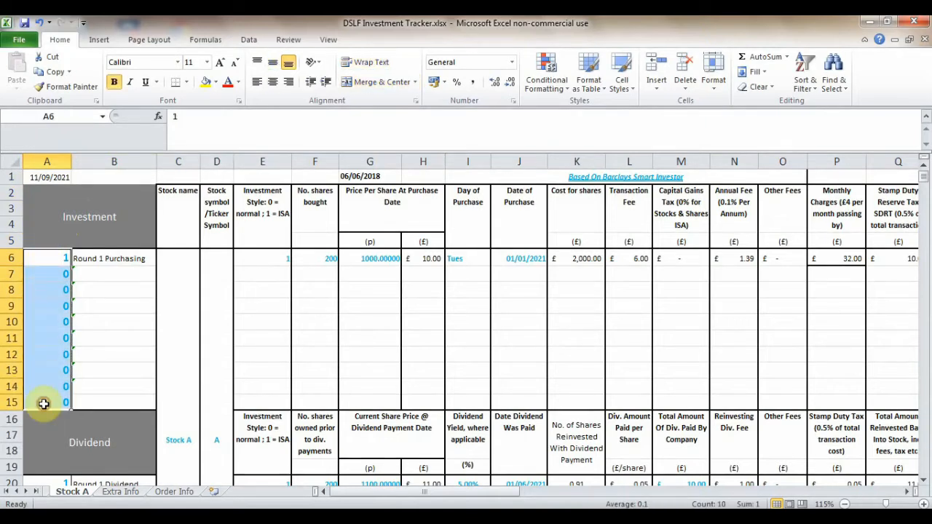
click(52, 276)
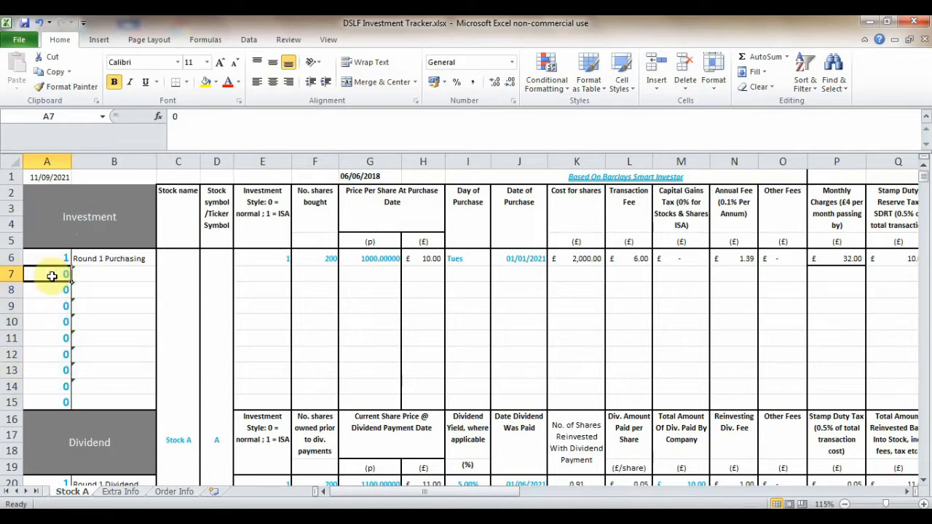
text(1)
key(Return)
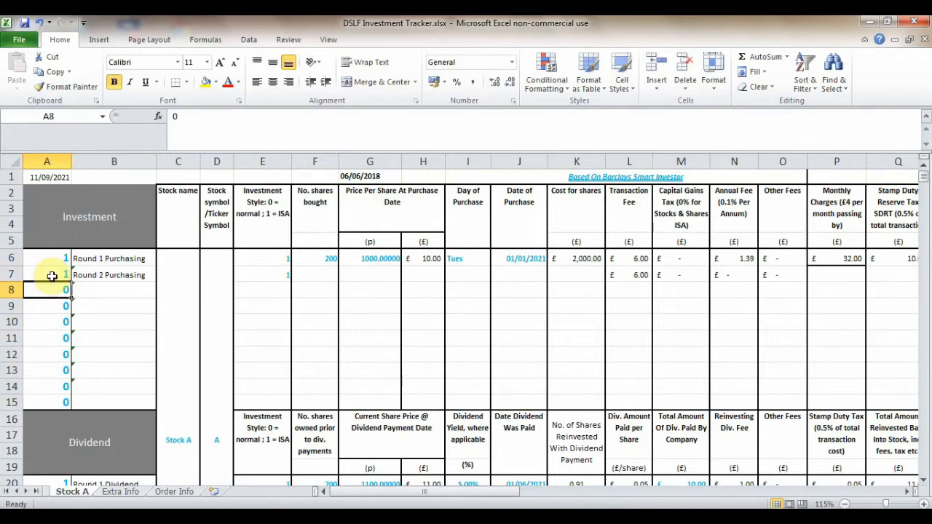
text(1)
key(Up)
Reset the purchase round flags in A7 and A8 to 0
text(0)
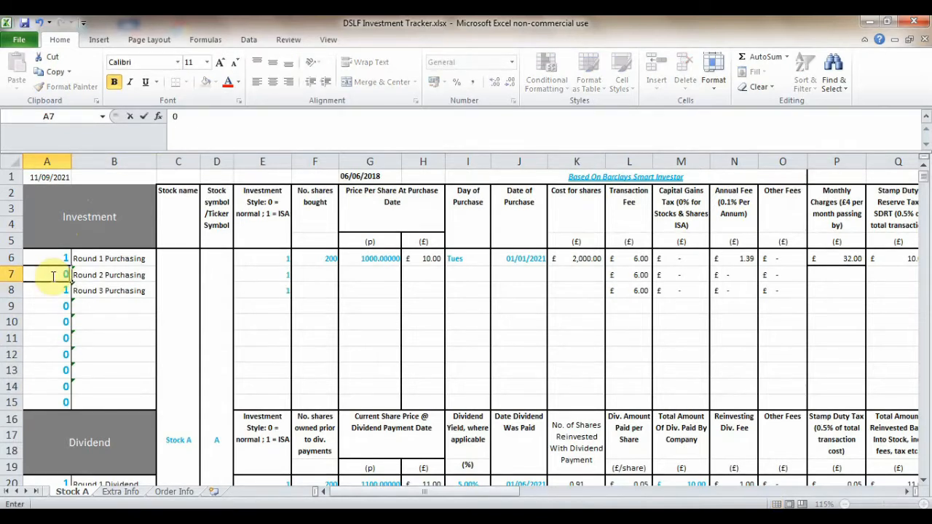
key(Down)
text(0)
key(Return)
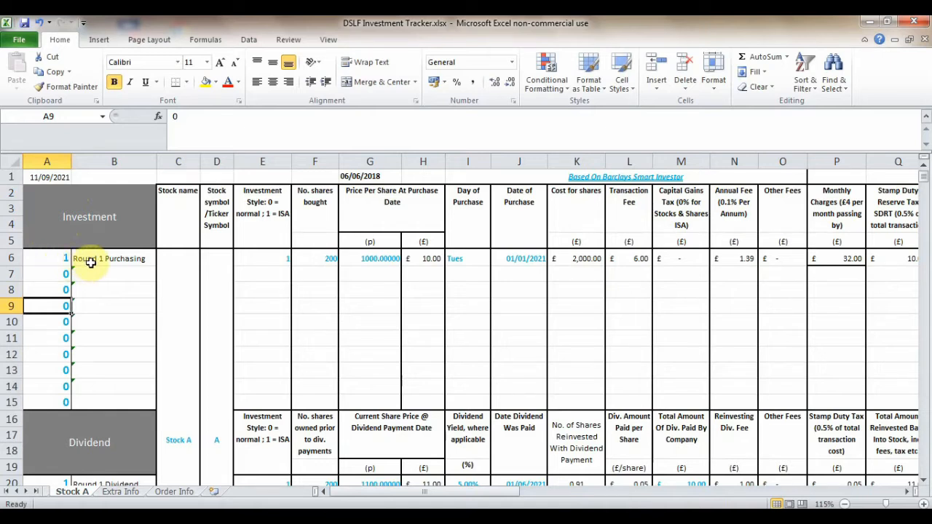
Review the purchase round labels in B6:B15 and the stock name and ticker symbol columns
drag(91, 264, 94, 404)
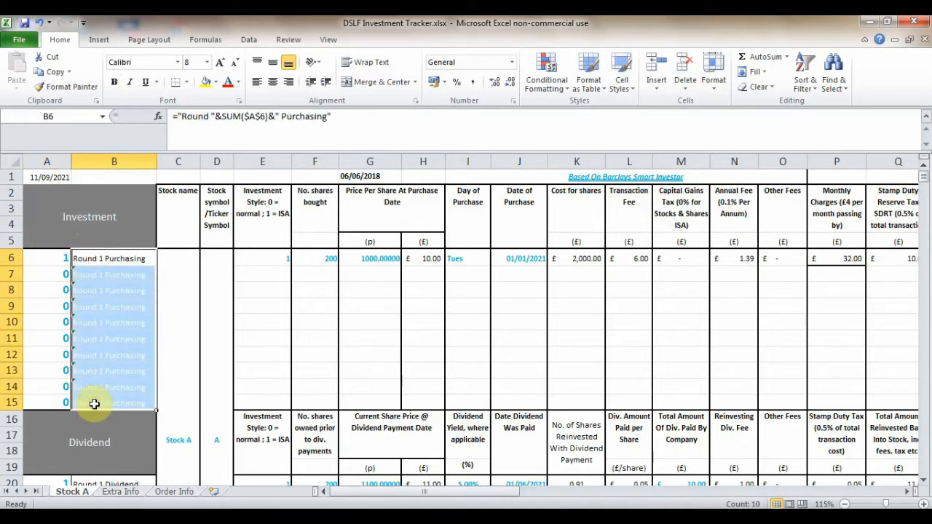
click(142, 326)
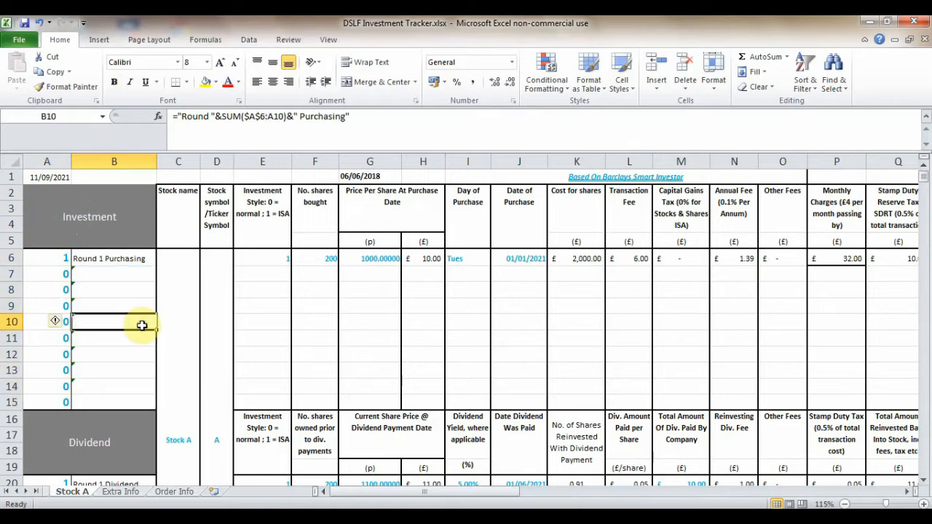
click(189, 214)
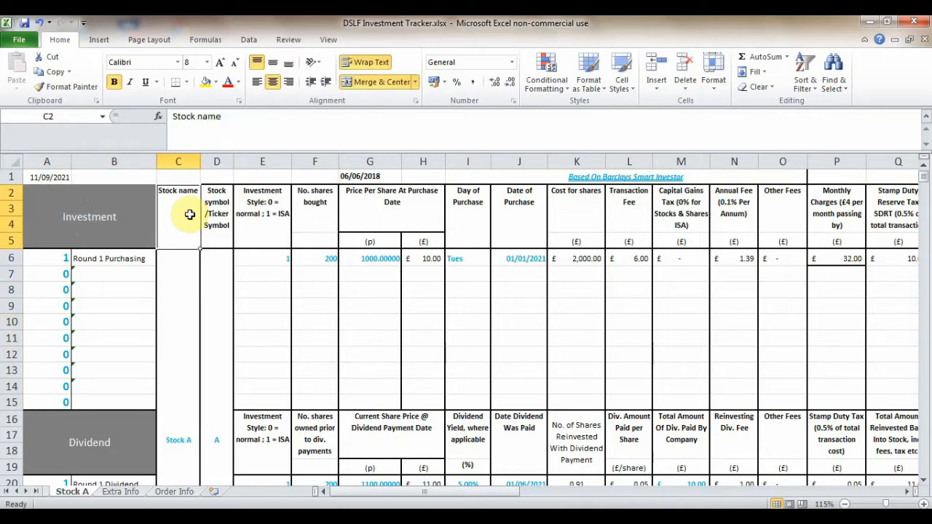
click(227, 208)
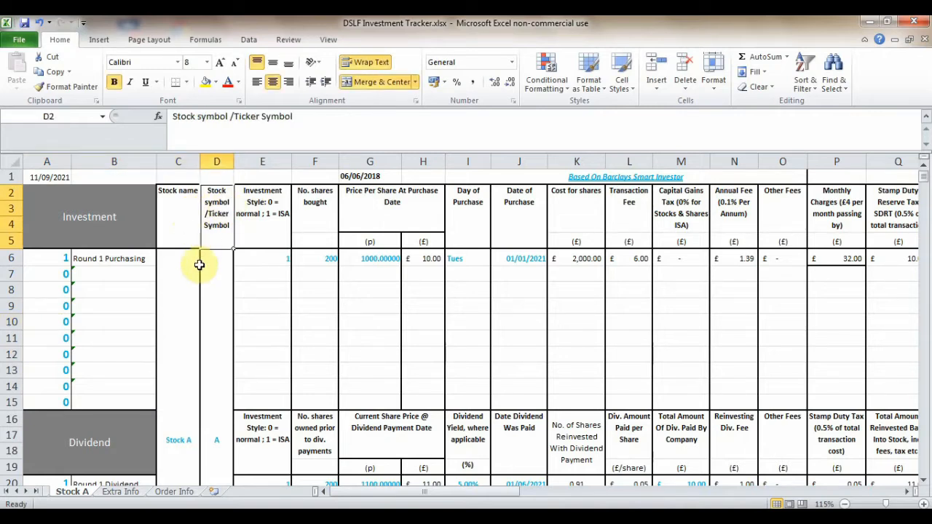
click(182, 403)
click(217, 412)
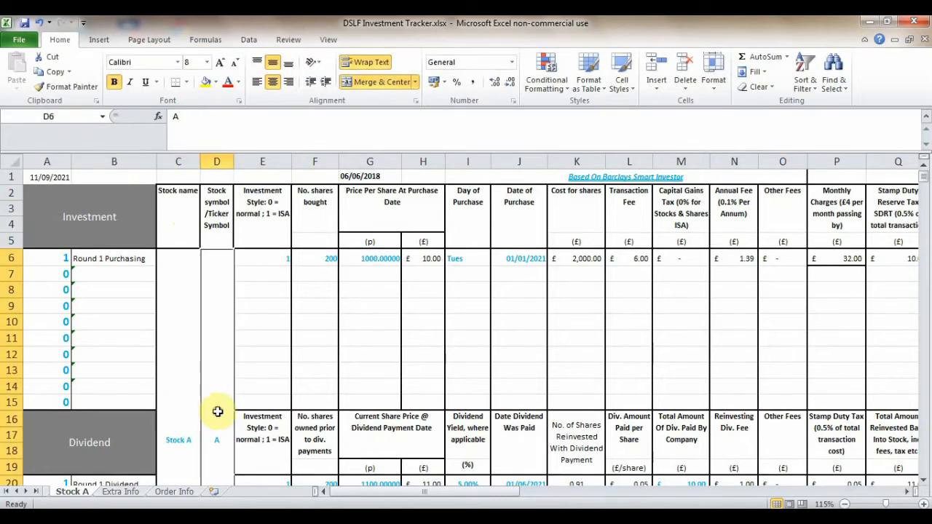
Examine the Investment Style heading, including its ISA option, and the formula in E6
click(260, 213)
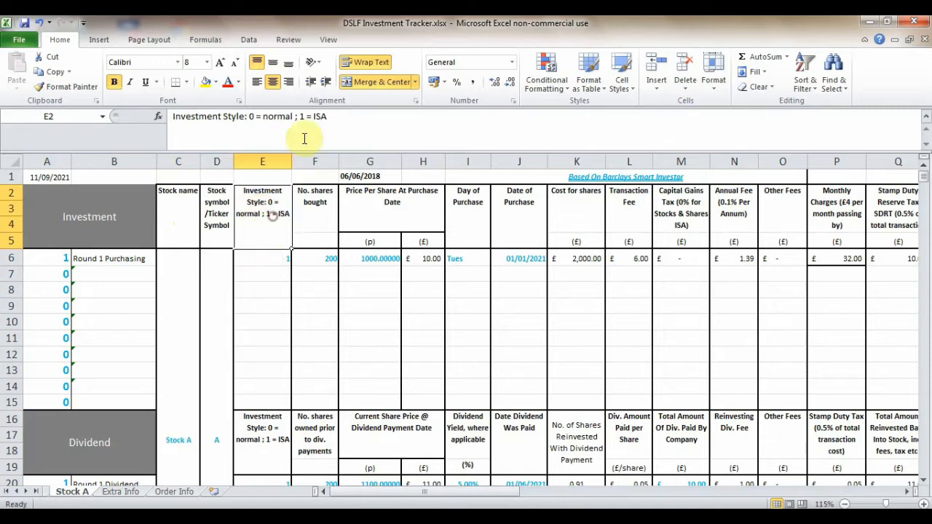
drag(327, 118, 300, 117)
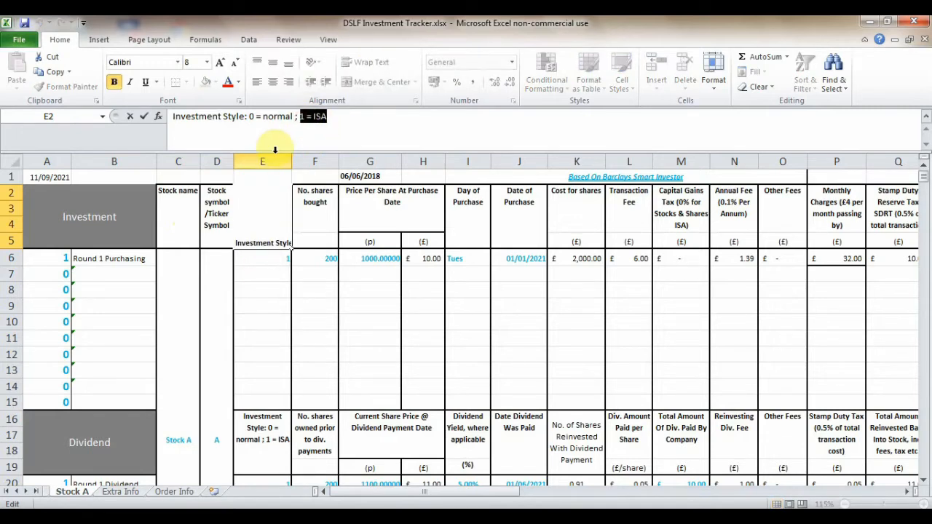
click(274, 258)
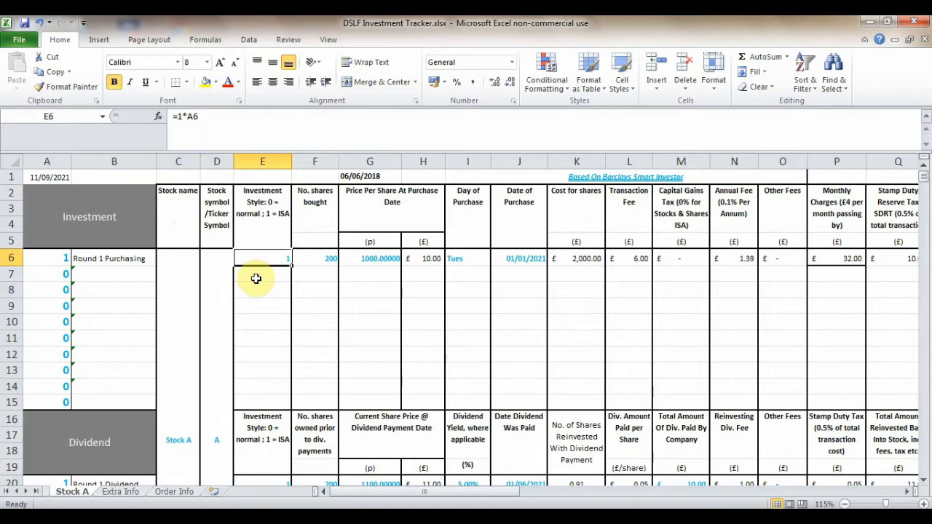
Review the headings for number of shares bought, price per share, day of purchase and date of purchase
click(312, 213)
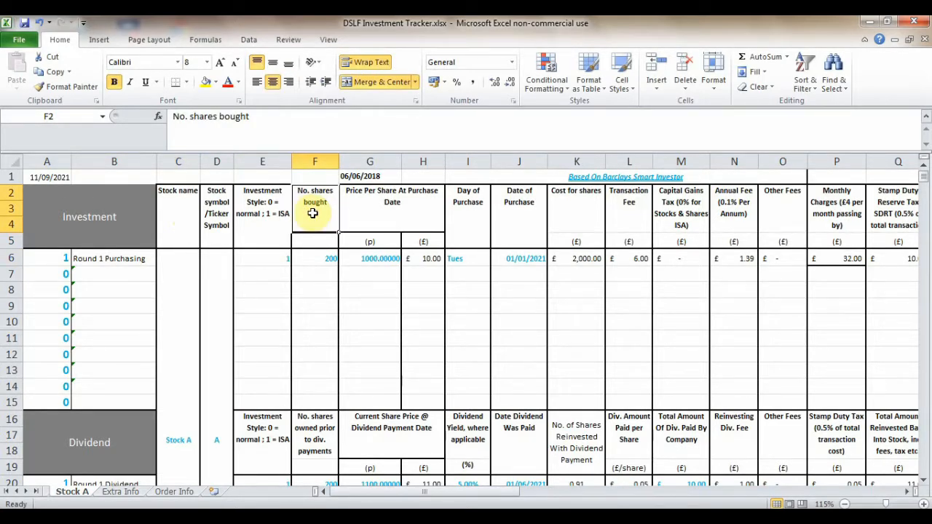
click(364, 214)
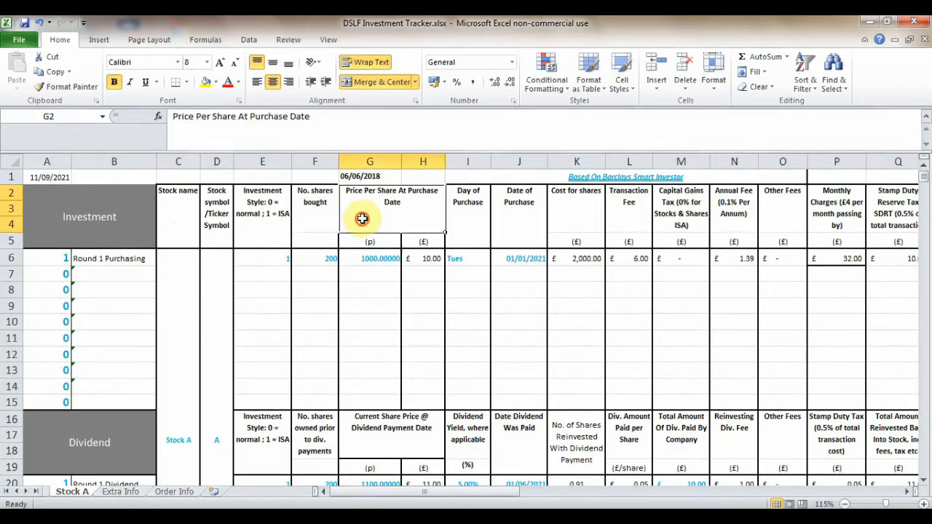
drag(393, 242, 452, 236)
click(451, 237)
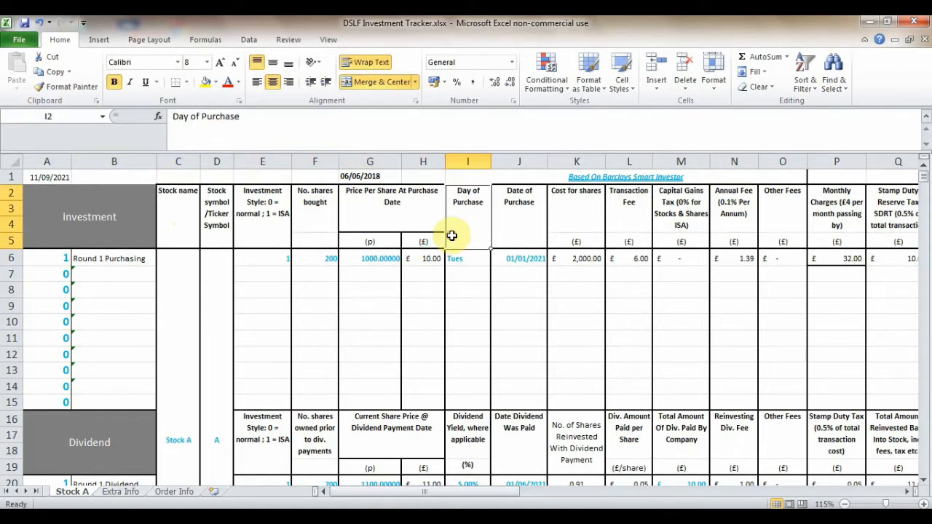
click(543, 239)
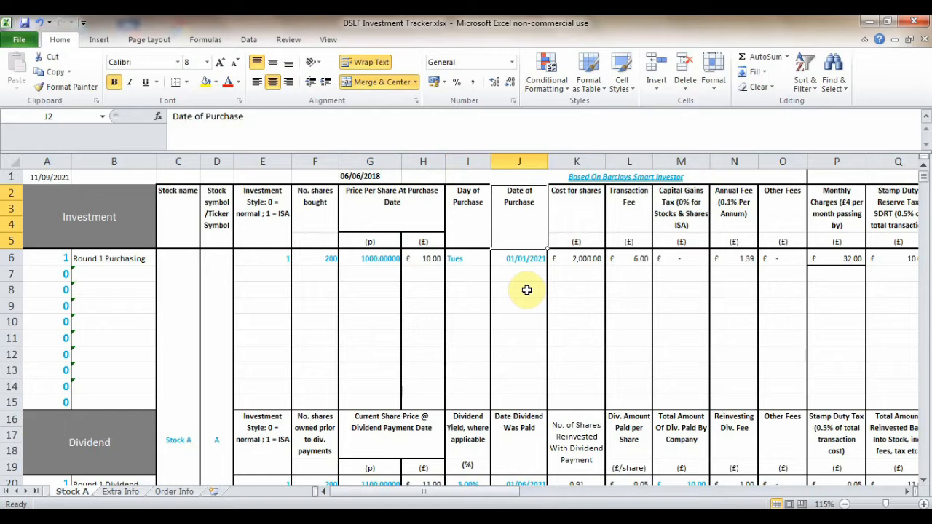
Inspect the cells referenced by the cost for shares formula in K6, leaving the formula as it is
click(580, 261)
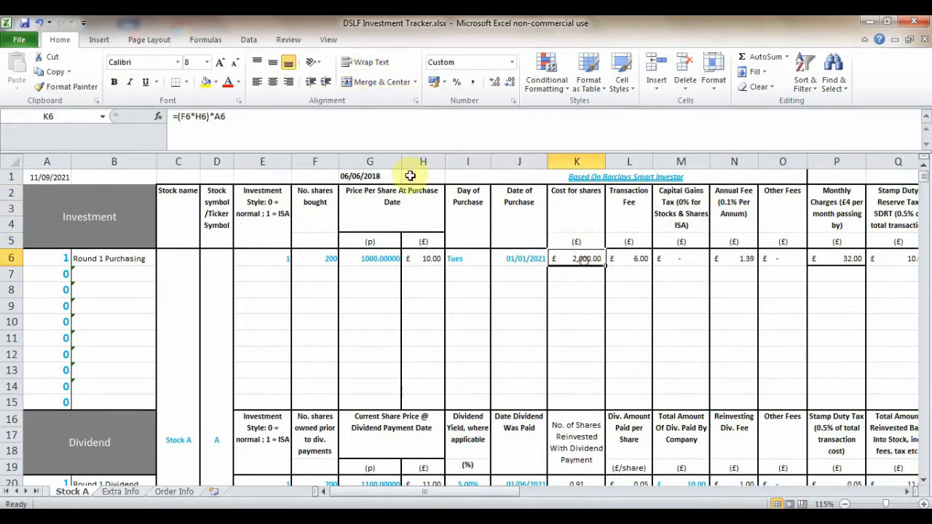
click(385, 118)
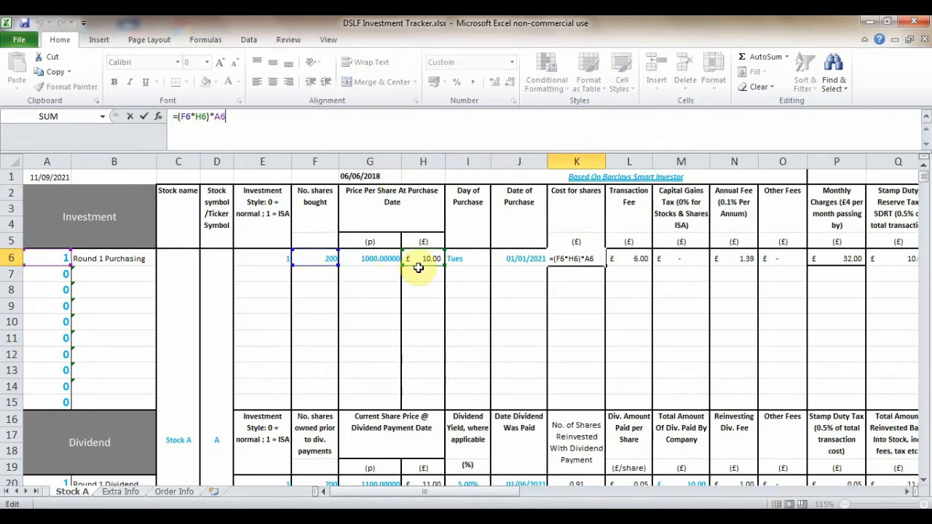
key(Escape)
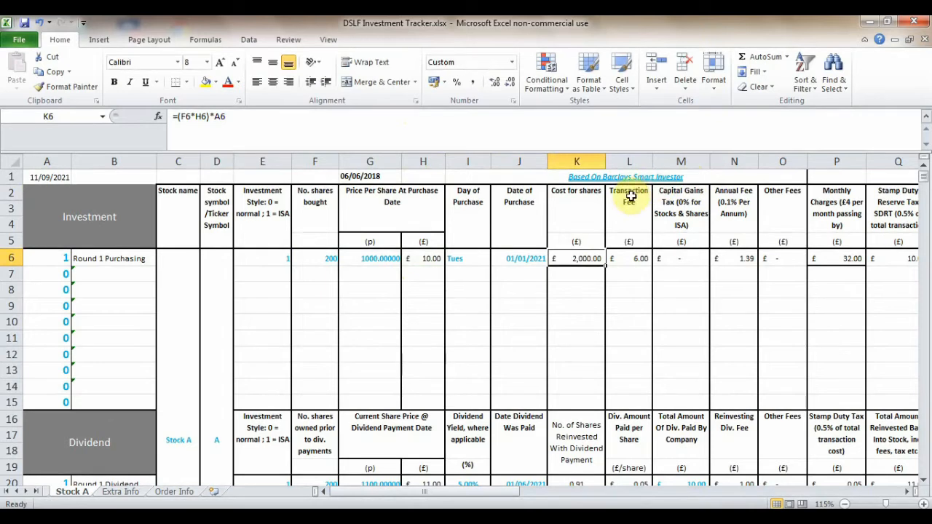
Check the Barclays Smart Investor heading and inspect the transaction fee formula in L6
click(704, 181)
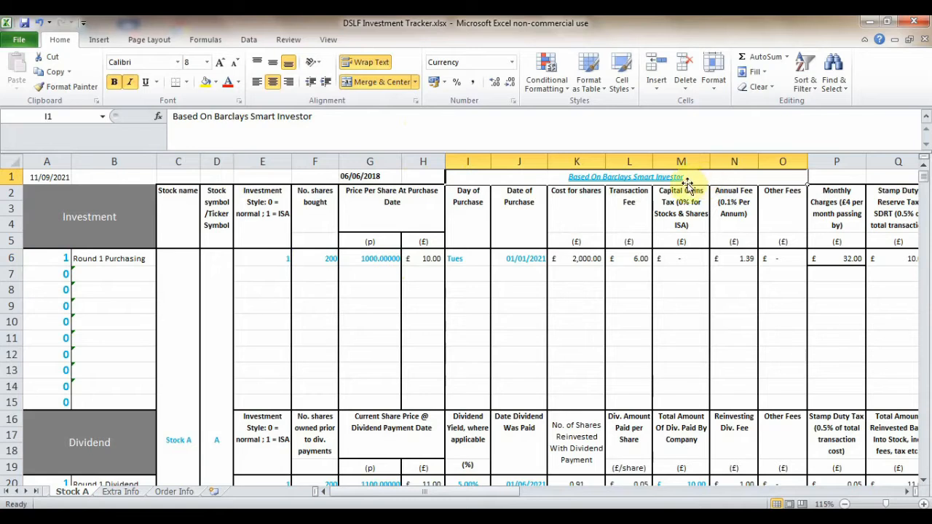
click(635, 216)
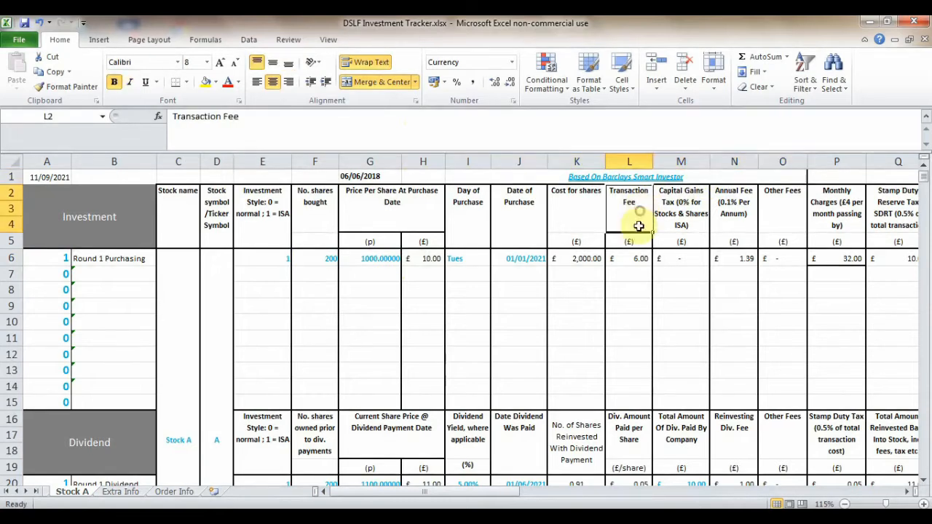
click(619, 258)
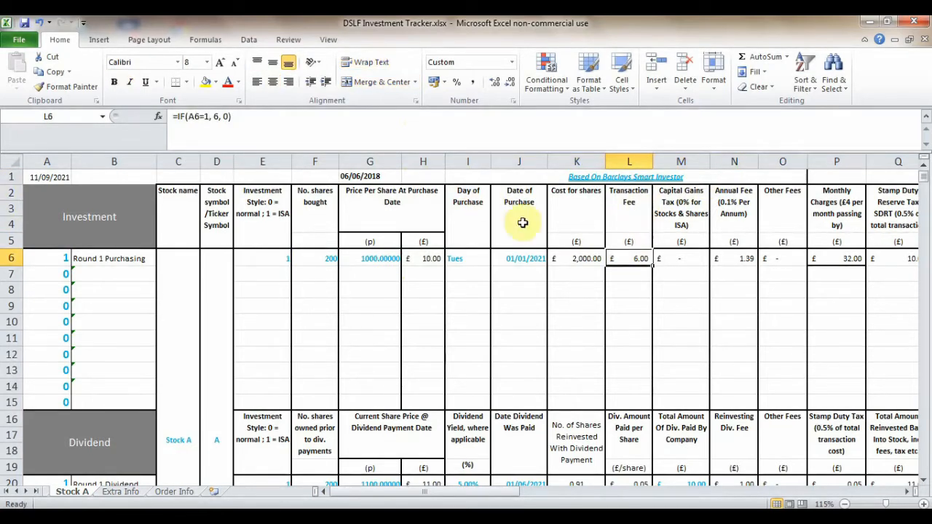
click(510, 133)
key(Escape)
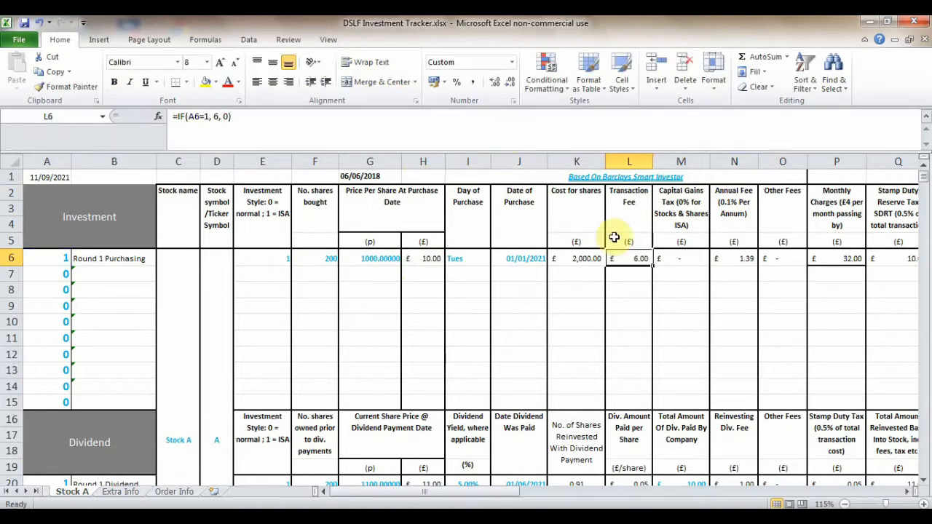
Examine the Capital Gains Tax heading and inspect the formula in M6 without changing it
click(681, 209)
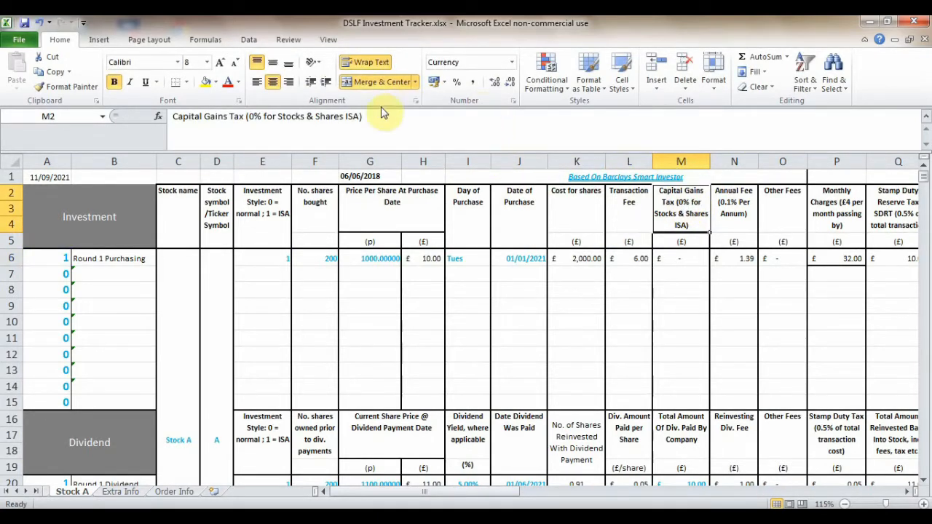
click(346, 120)
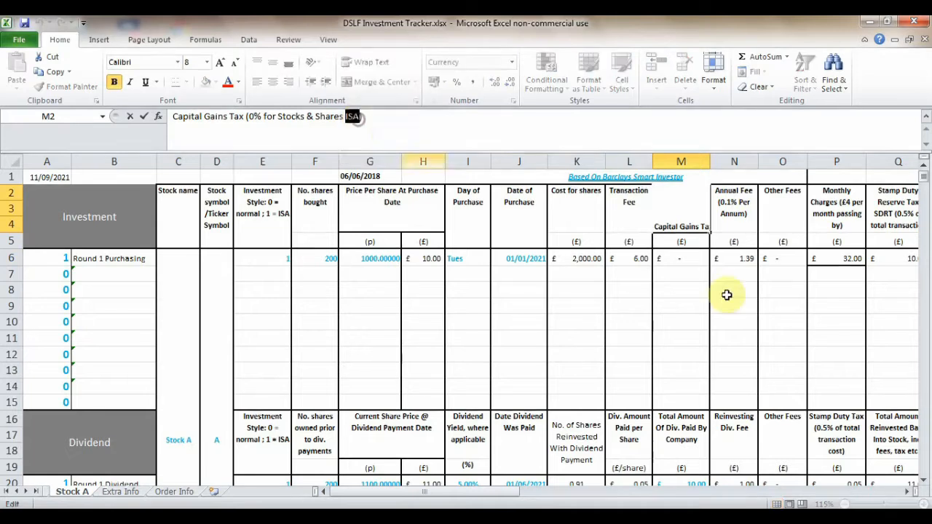
key(Escape)
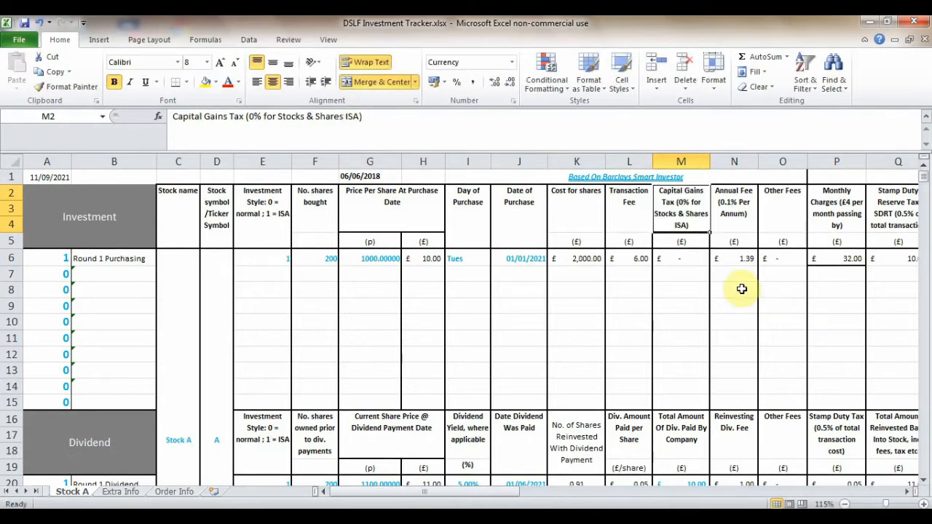
click(689, 265)
click(352, 129)
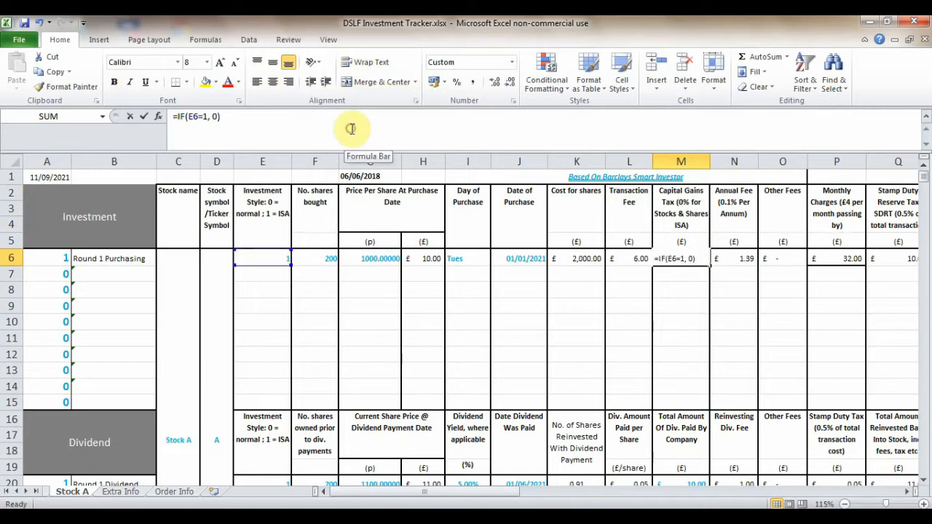
key(Escape)
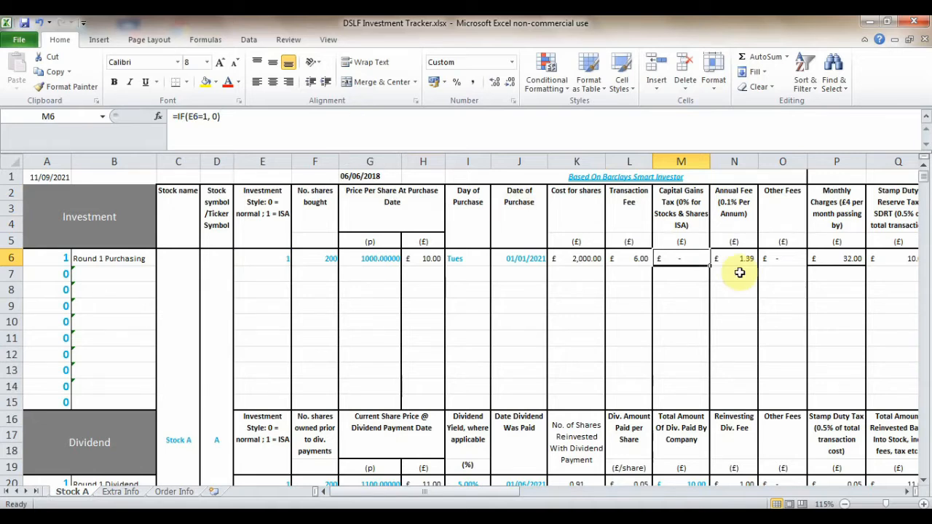
Examine the Annual Fee heading and highlight its 0.1% rate, leaving the text as it is
click(748, 207)
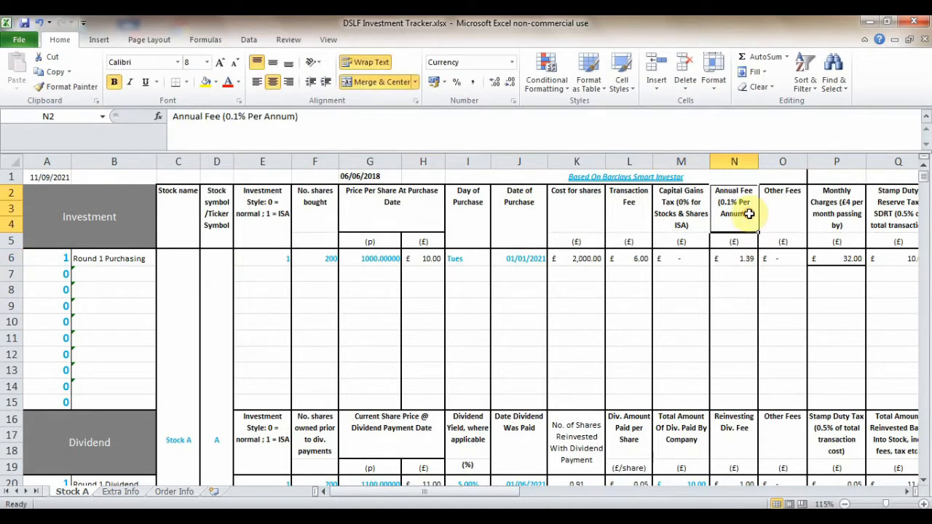
click(225, 116)
drag(225, 117, 246, 118)
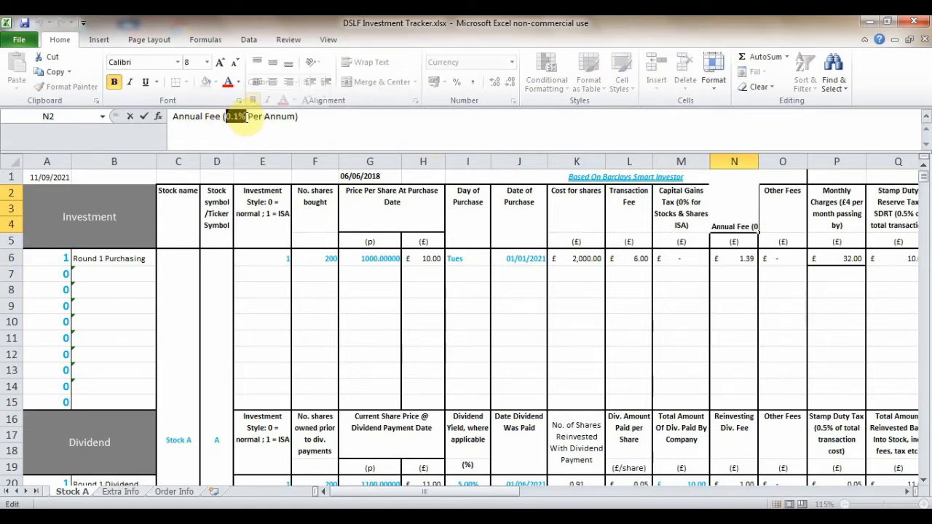
key(Escape)
Inspect the annual fee formula in N6, highlighting the elapsed-time part and the 0.001 rate without changing them
click(748, 259)
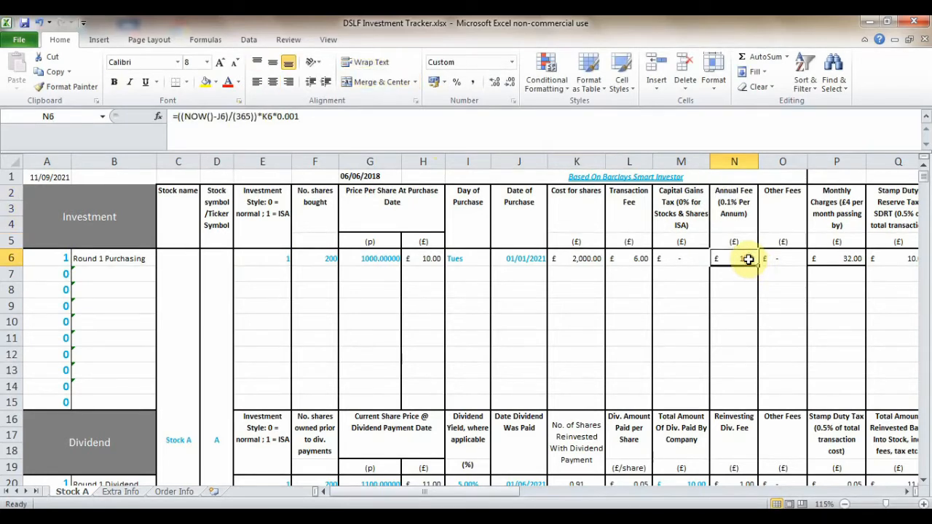
click(357, 122)
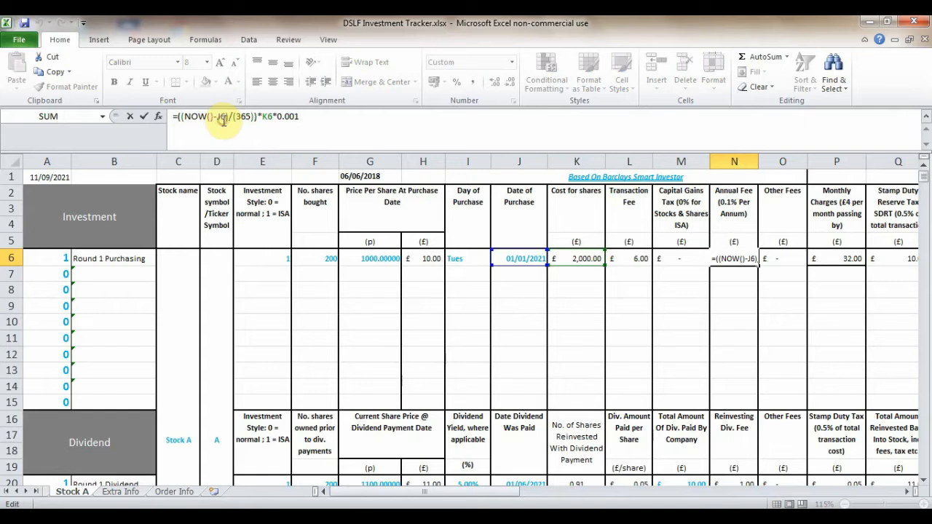
drag(184, 118, 272, 118)
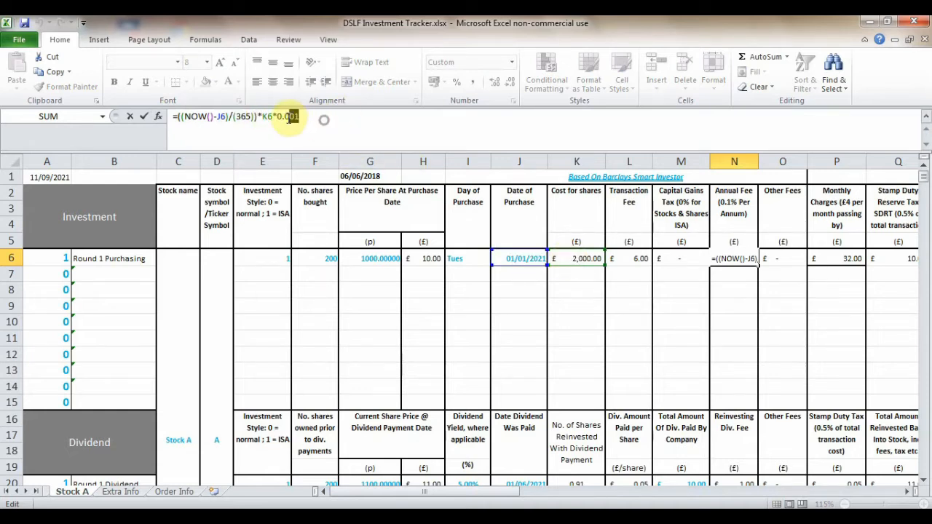
drag(299, 116, 277, 117)
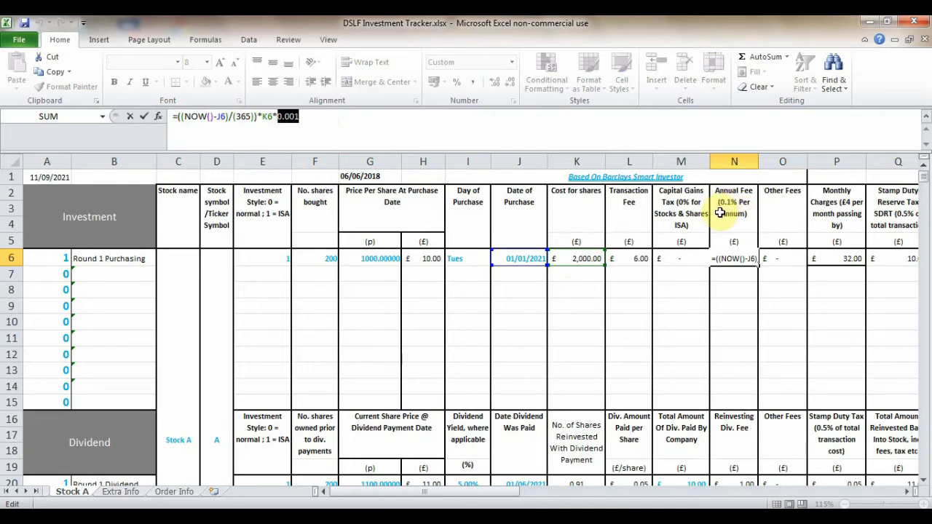
key(ctrl+Return)
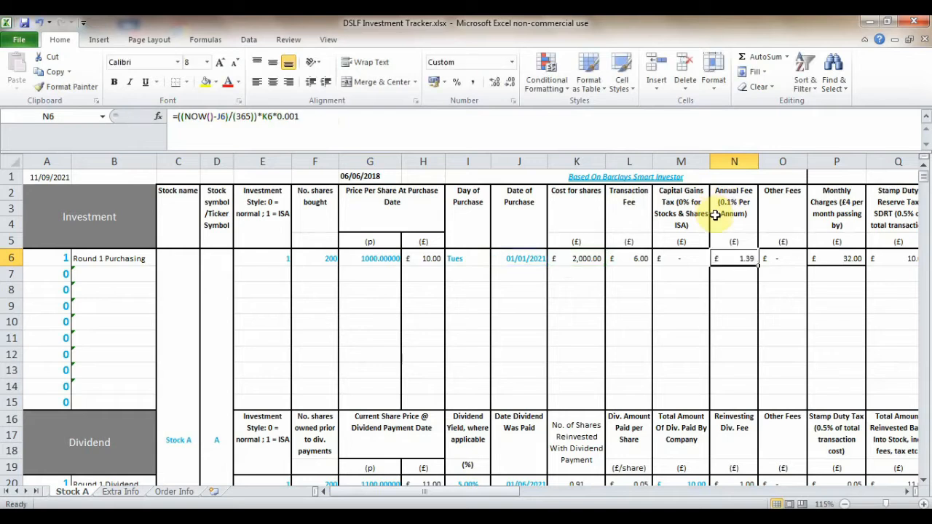
Check the Other Fees and Monthly Charges headings and inspect the monthly charges formula in P6 without changing it
click(796, 224)
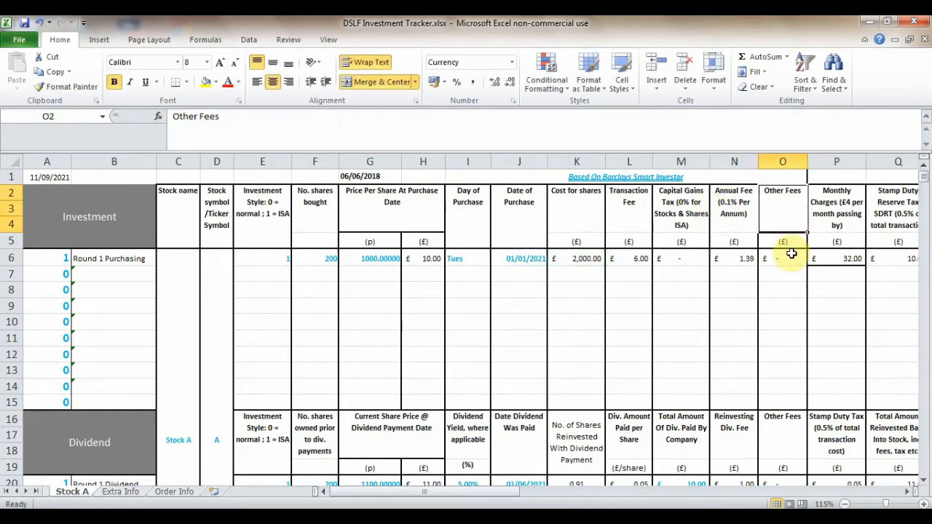
click(837, 207)
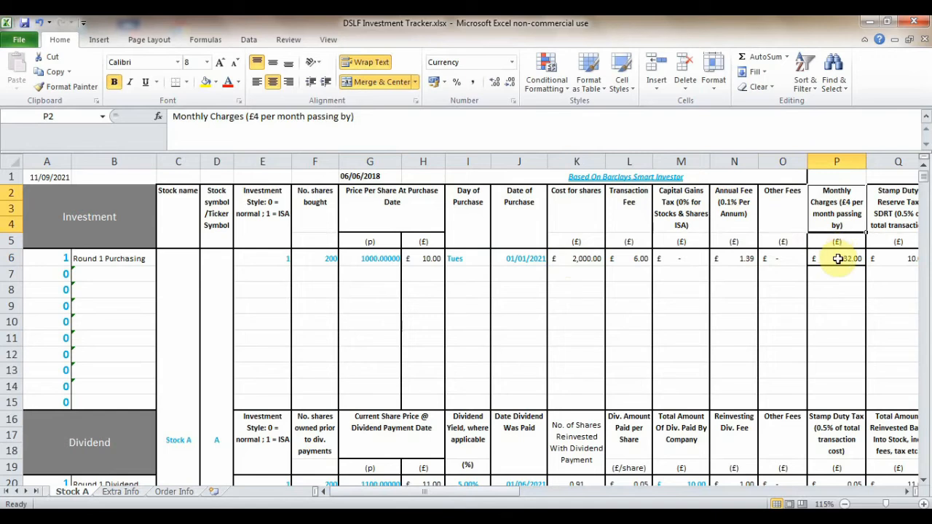
click(837, 260)
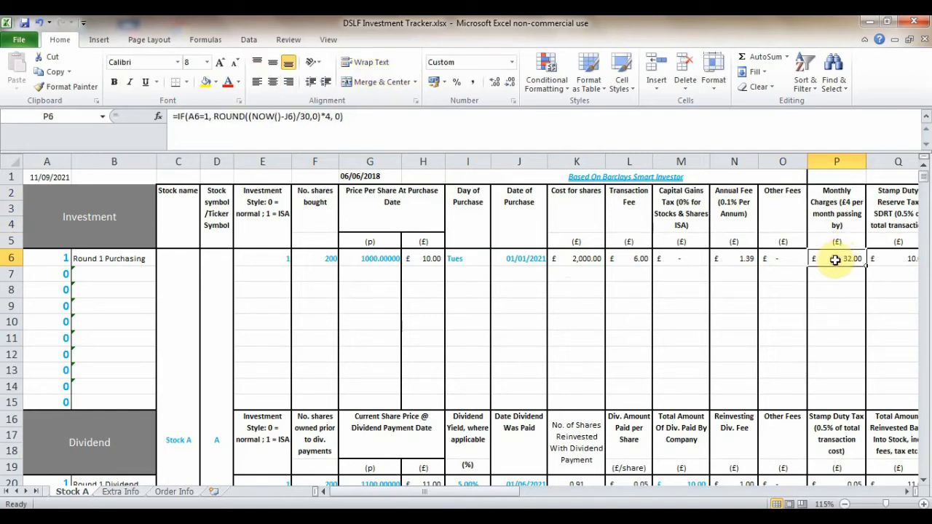
click(427, 124)
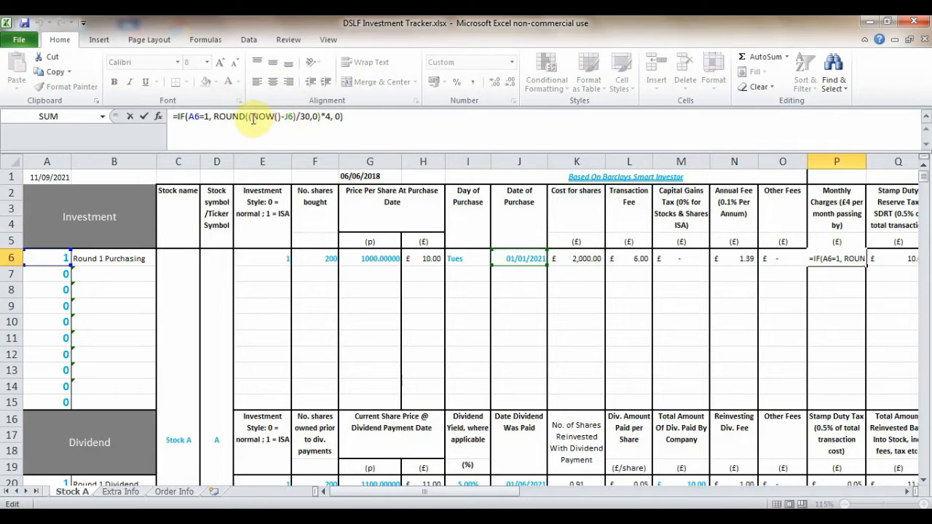
drag(251, 118, 333, 118)
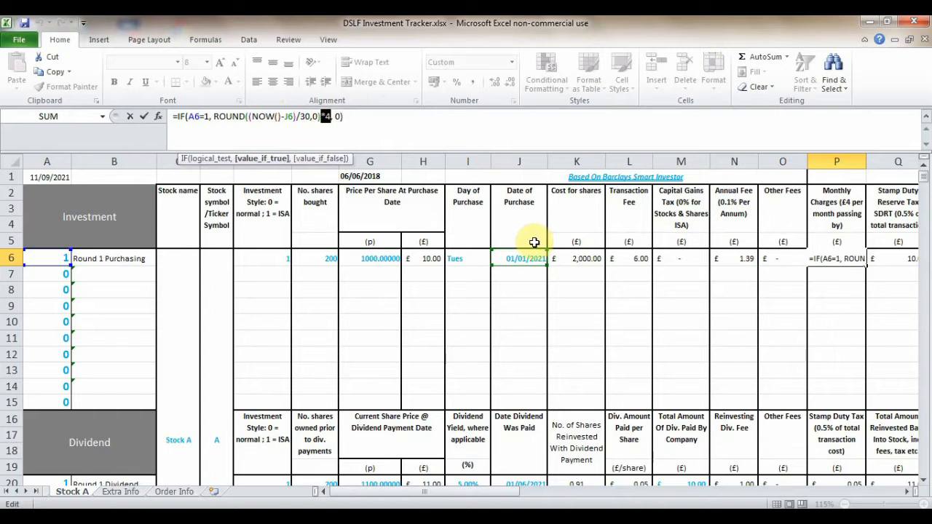
key(Escape)
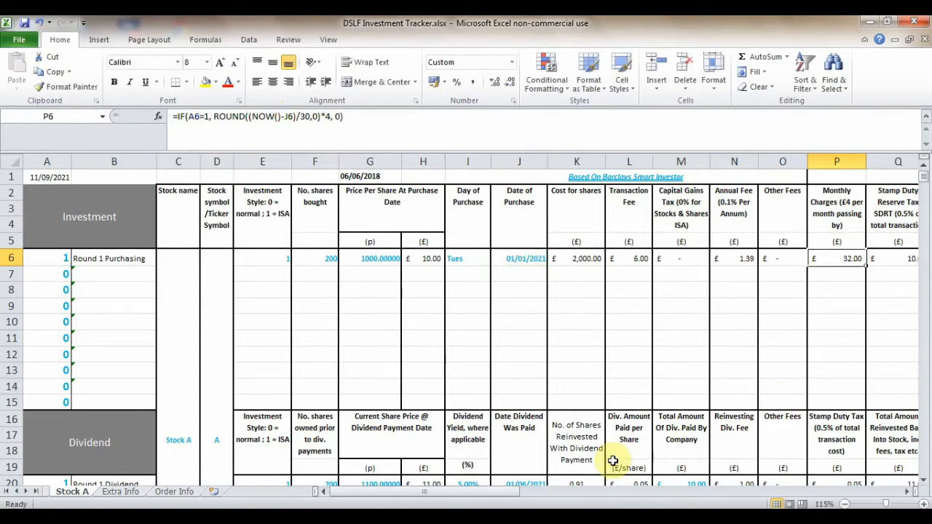
Examine the 0.5% rate in the Stamp Duty Reserve Tax heading and the cells referenced by the formula in Q6
drag(500, 494, 535, 495)
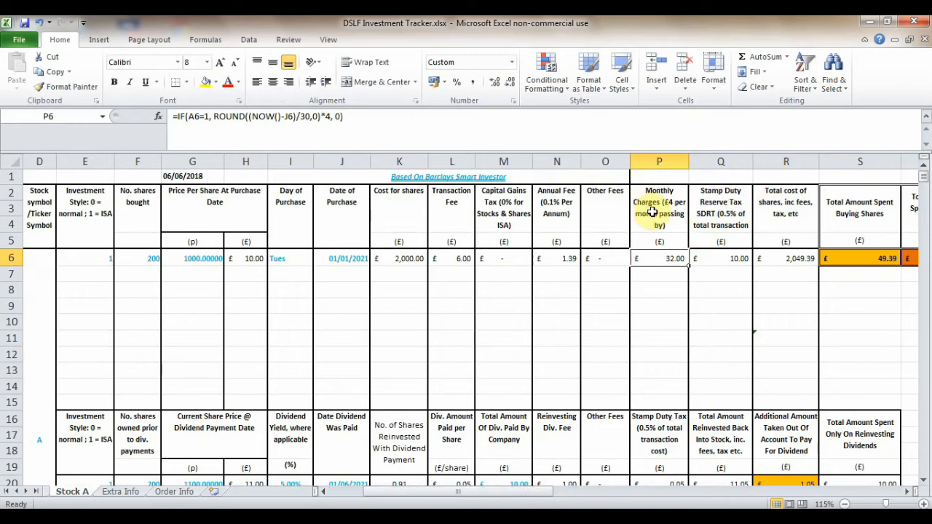
click(719, 213)
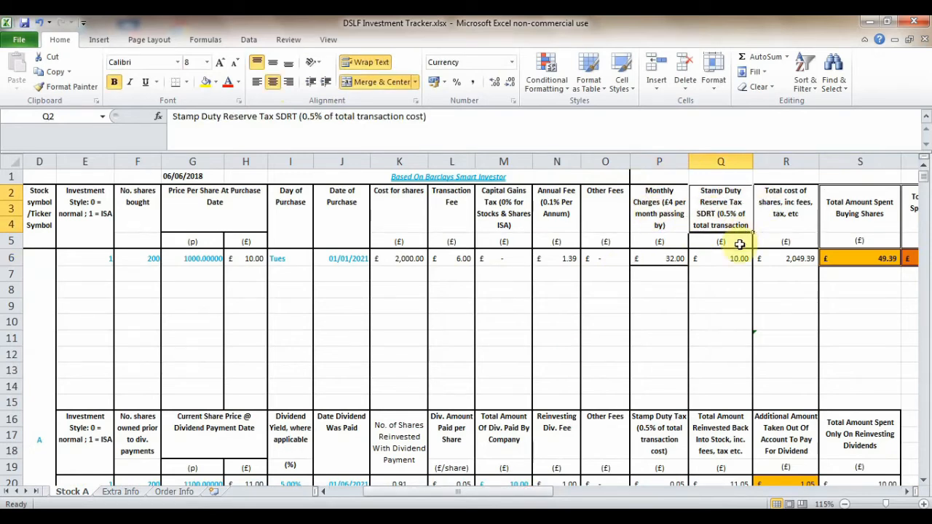
drag(299, 117, 326, 117)
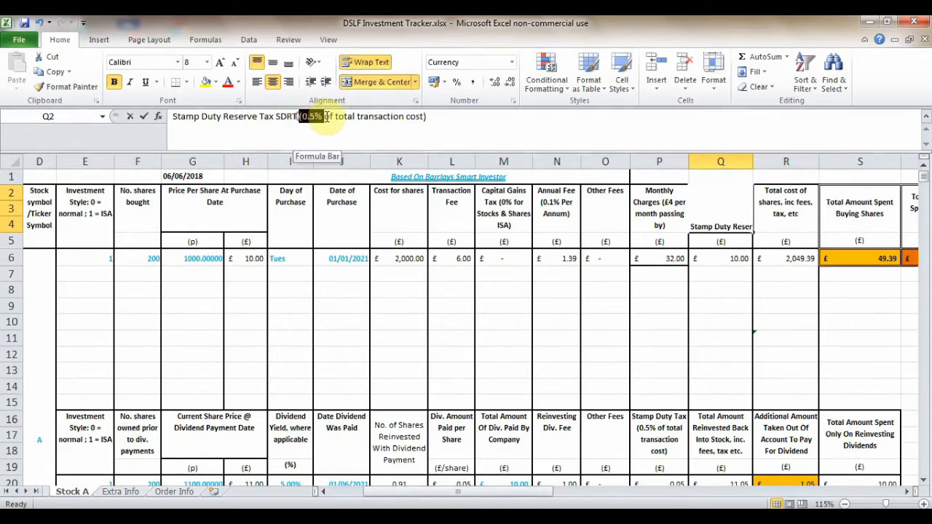
key(Escape)
click(714, 255)
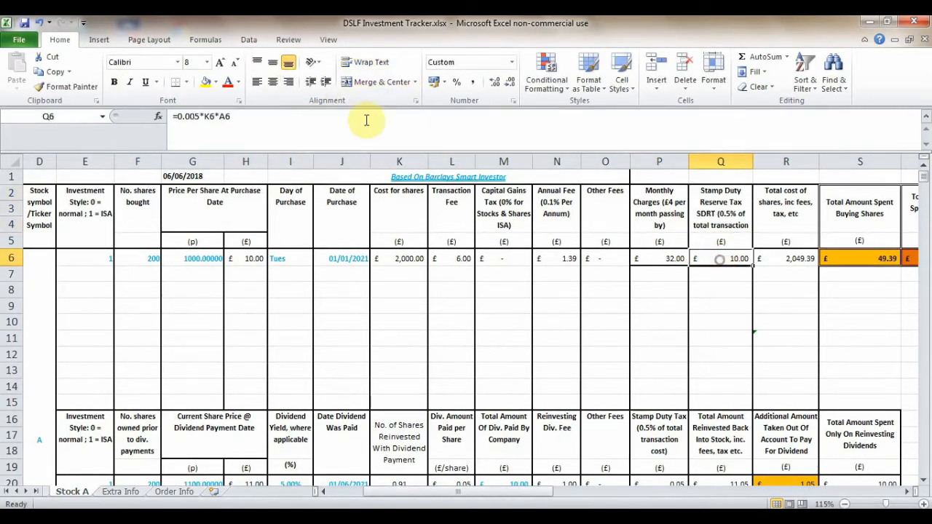
click(285, 114)
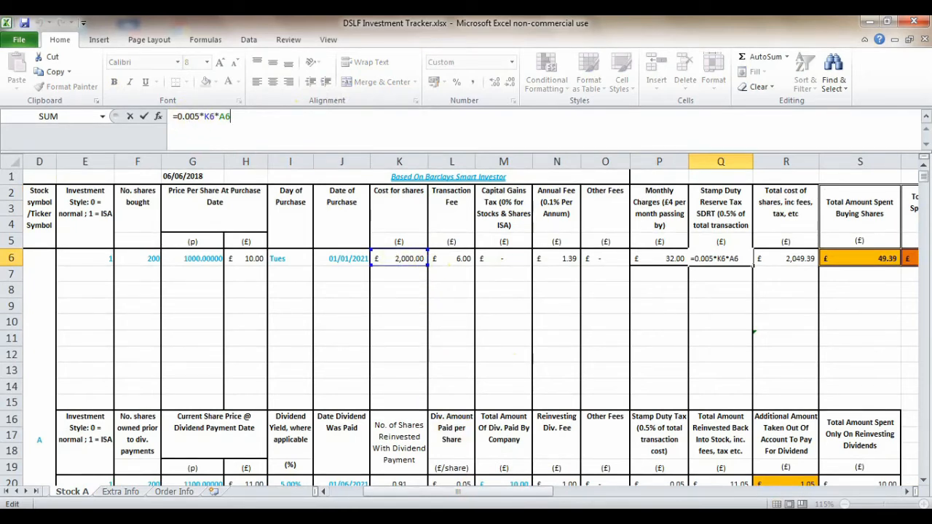
Inspect the row 6 formulas up to the total amount spent buying shares in S6, checking the ranges it sums
mouse_move(540, 501)
mouse_down()
mouse_move(493, 491)
mouse_move(570, 496)
mouse_move(544, 495)
mouse_up()
click(649, 258)
click(328, 133)
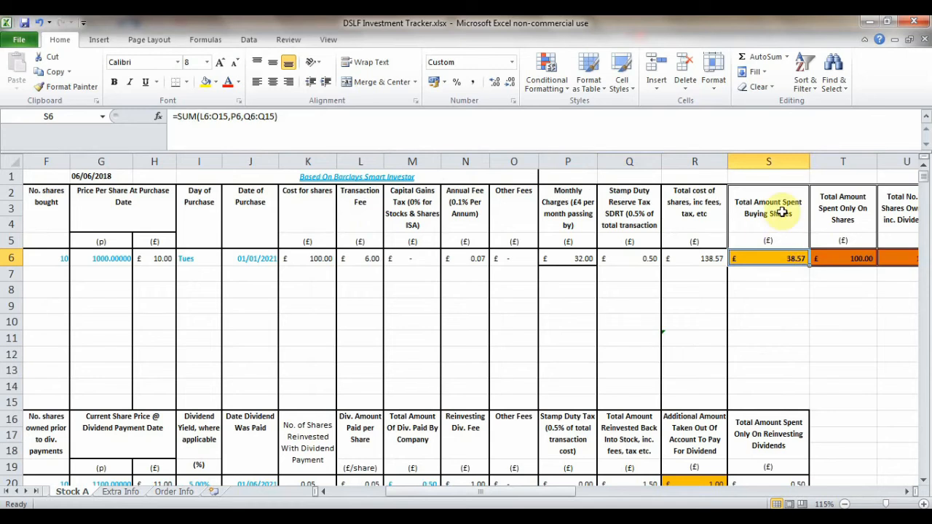
click(462, 129)
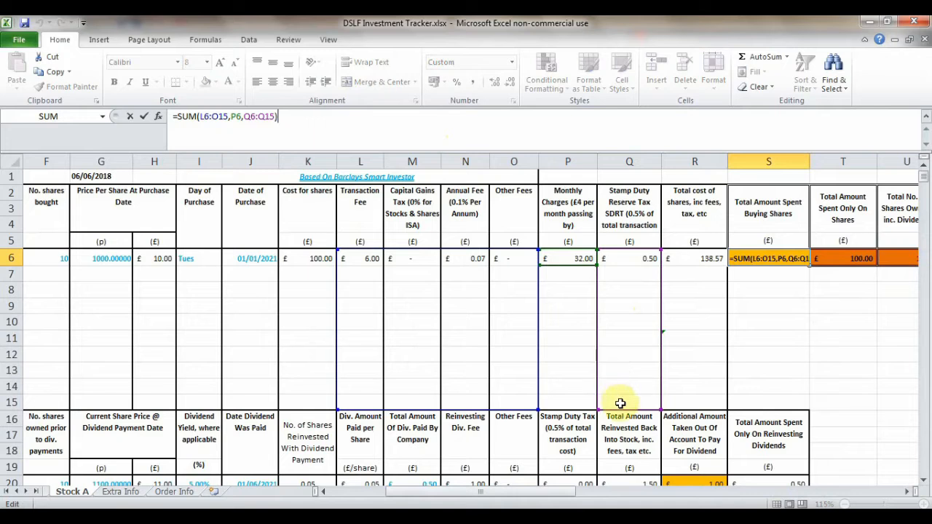
key(ctrl+Return)
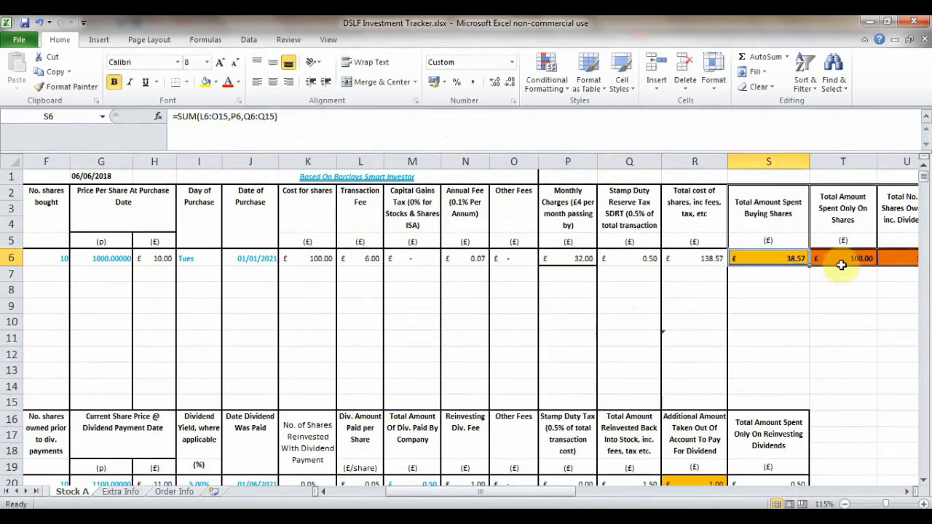
Check the Total Amount Spent Only On Shares heading and inspect the formula in T6
click(844, 219)
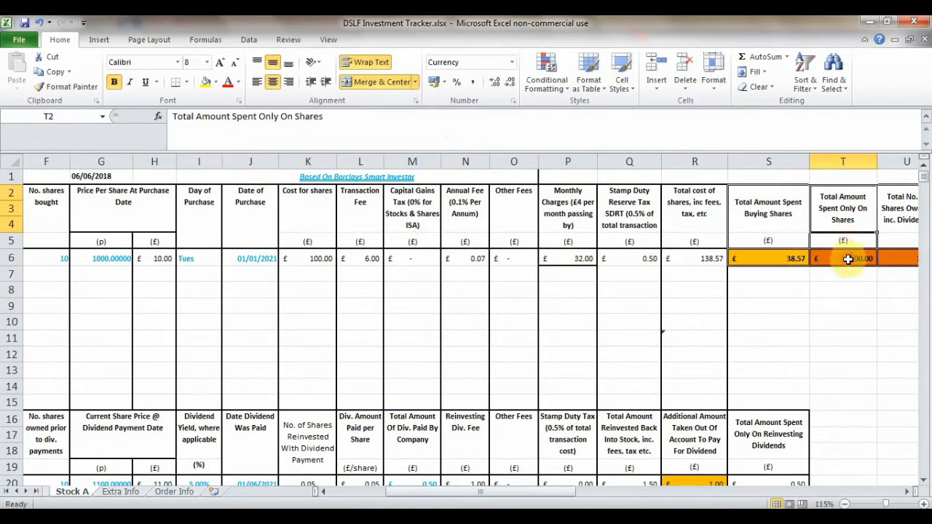
click(849, 259)
click(324, 117)
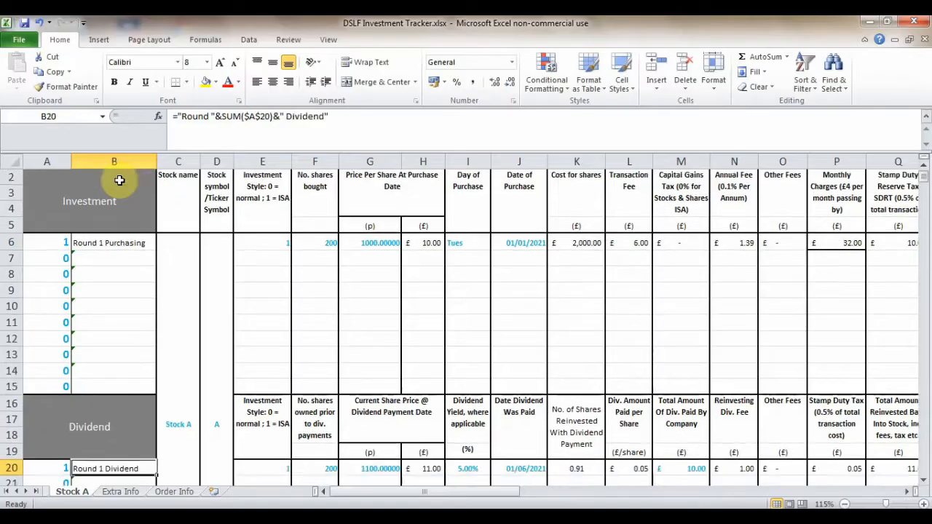
Look through the dividend round label formulas from B20 down to B29
key(Down)
key(Down)
key(Down)
key(Down)
key(Down)
key(Down)
key(Down)
key(Down)
key(Down)
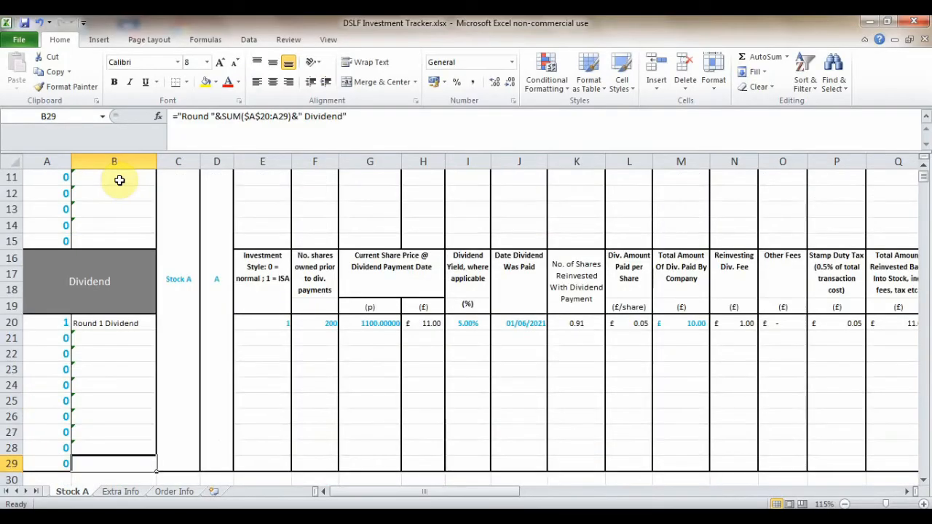
Activate the second and third dividend rounds by setting A21 and A22 to 1
click(65, 268)
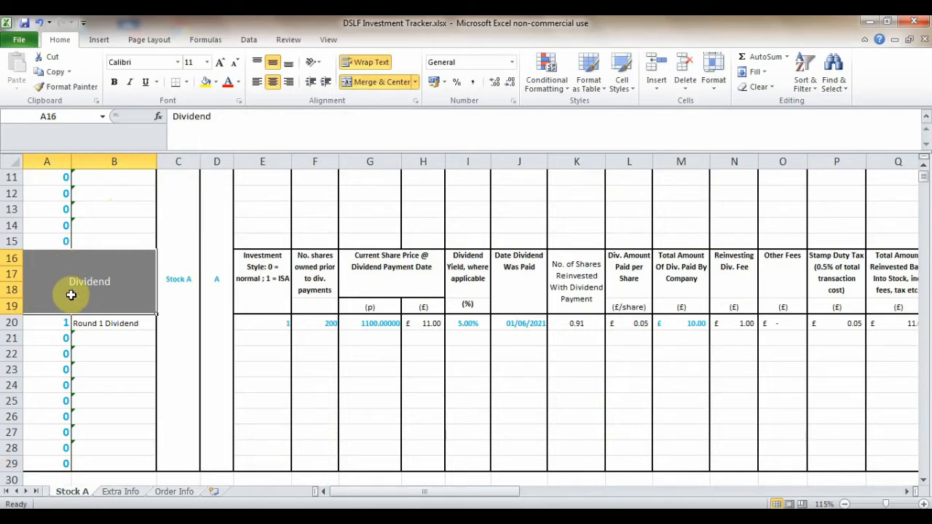
click(65, 324)
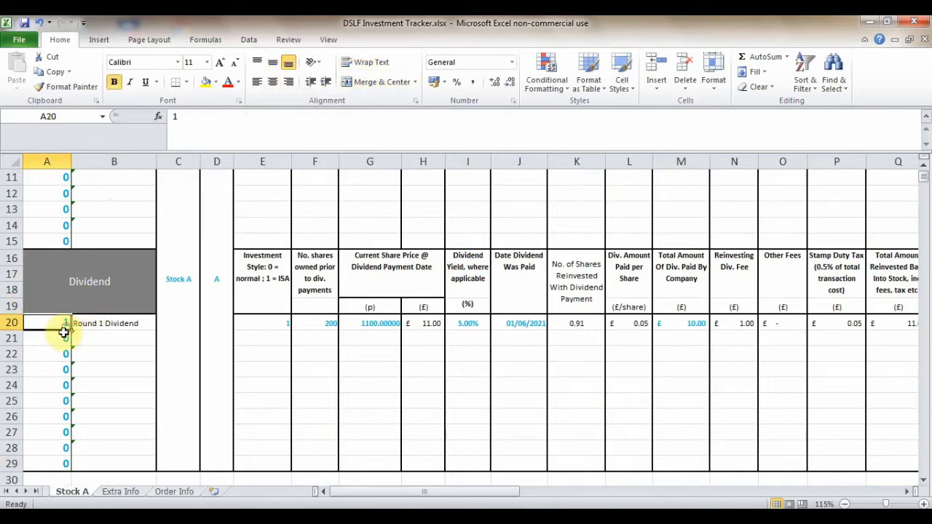
click(61, 339)
text(1)
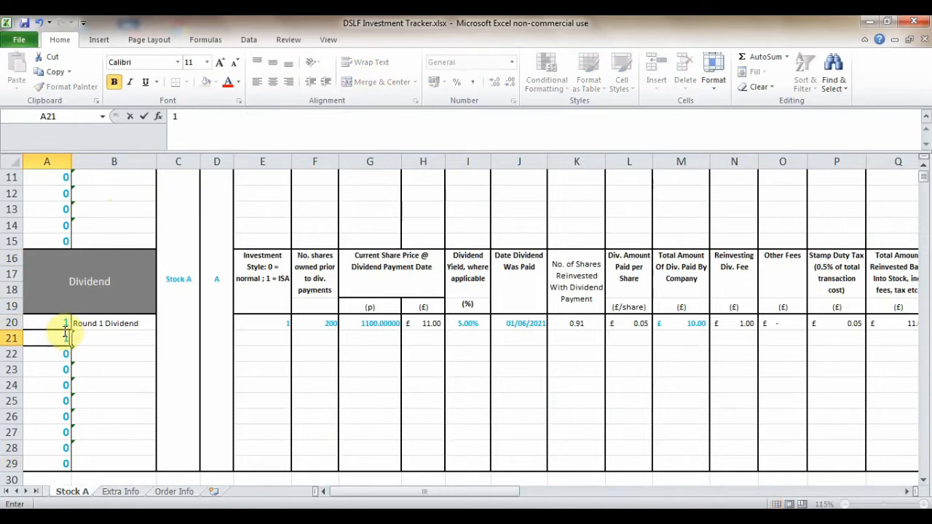
key(Return)
text(1)
key(Up)
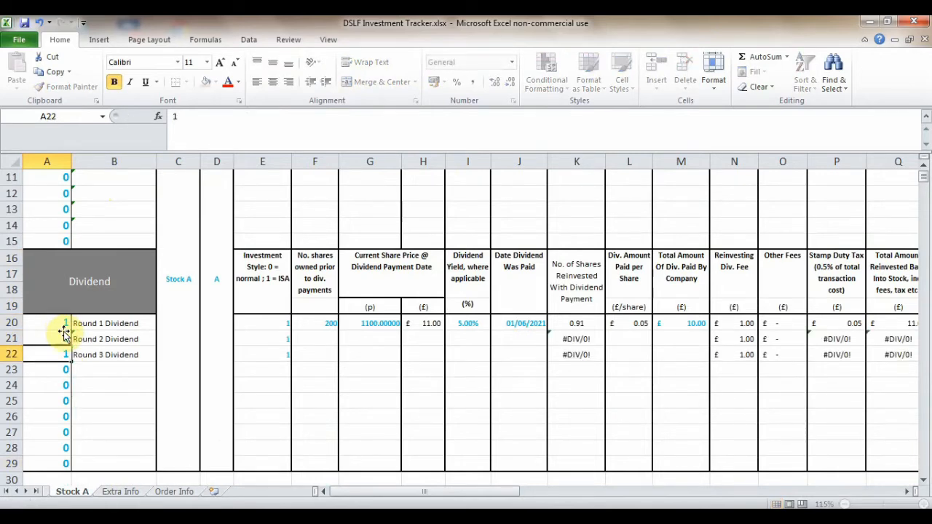
Deactivate the second and third dividend rounds by setting A21 and A22 back to 0
text(0)
key(Return)
text(0)
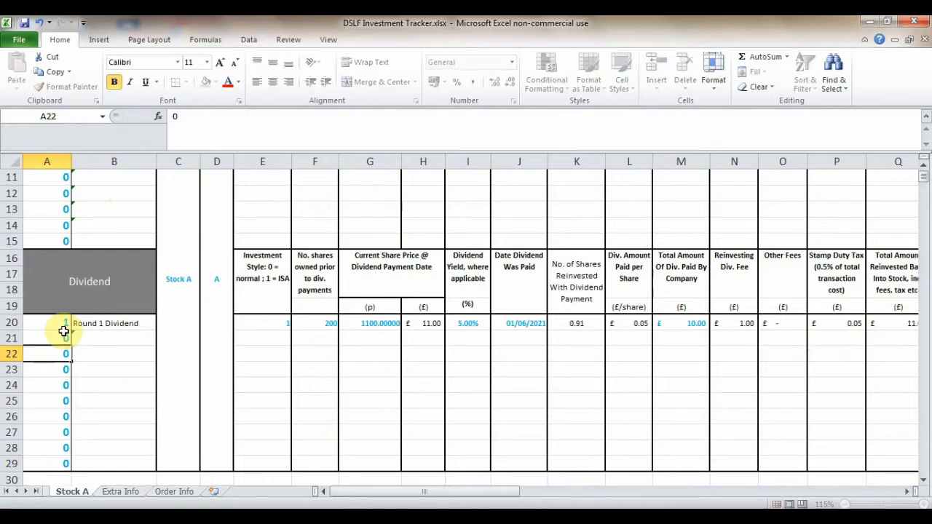
key(Return)
Review the dividend entry area E20:N29, the round label in B21 and the dividend Investment Style heading
drag(267, 327, 746, 456)
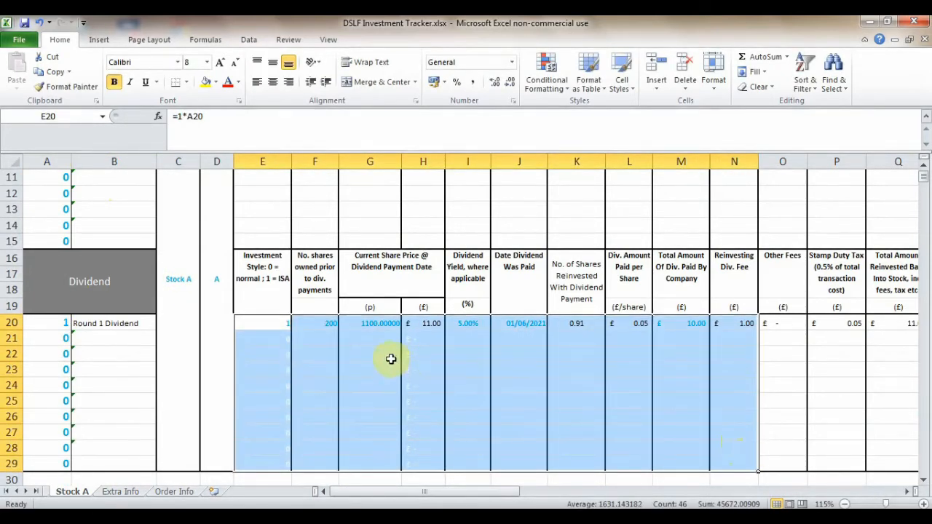
click(74, 336)
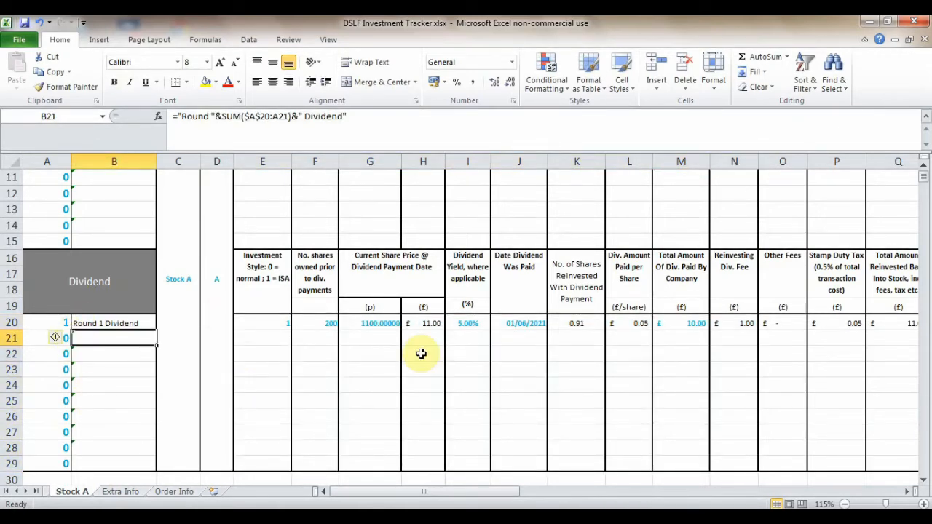
click(276, 286)
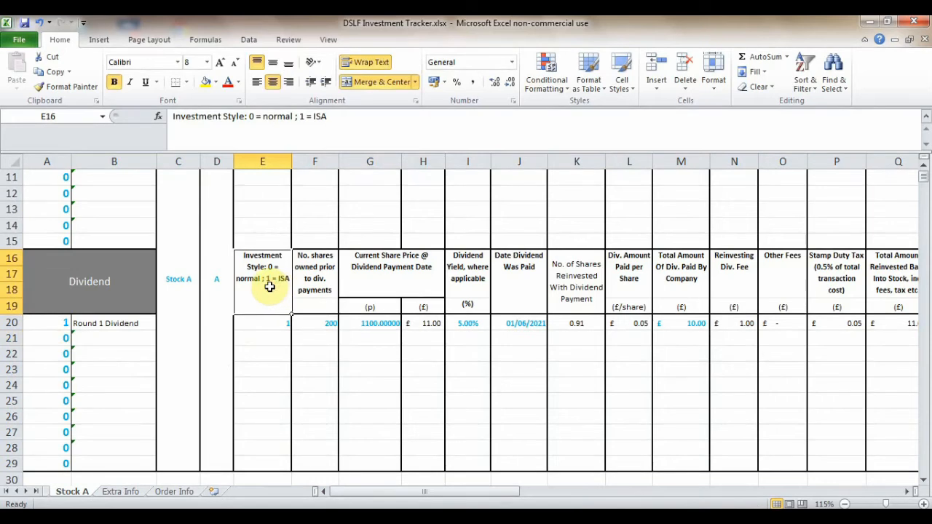
Check the merged stock name and ticker symbol cells spanning the Investment and Dividend sections
click(183, 278)
click(213, 279)
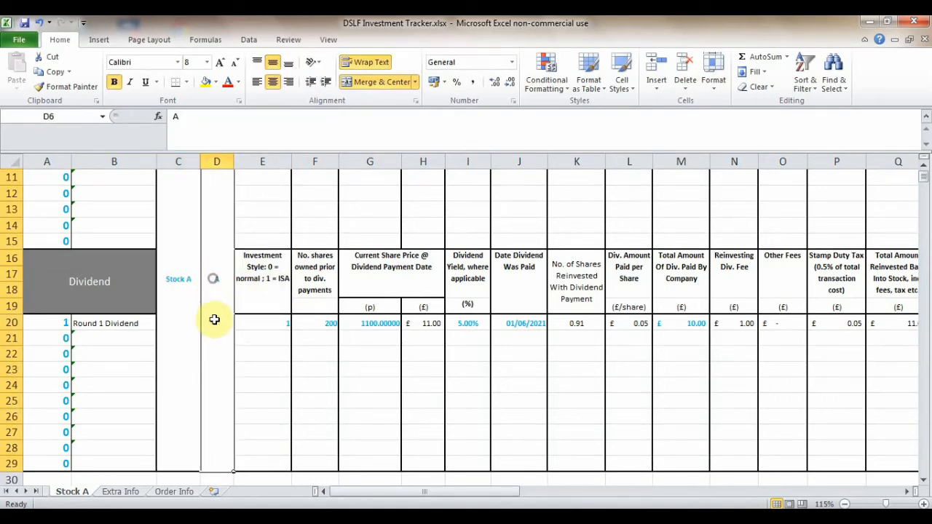
scroll(214, 324, up, 2)
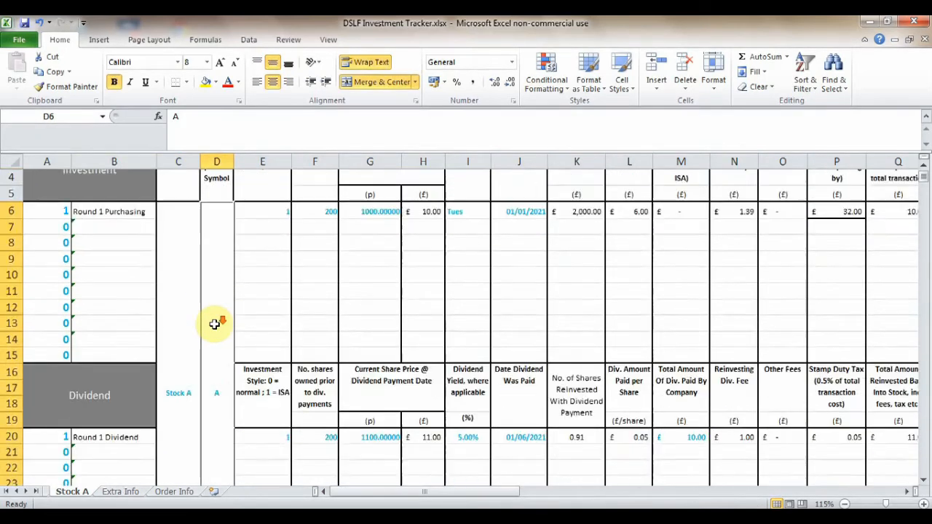
scroll(214, 324, down, 2)
scroll(214, 324, down, 1)
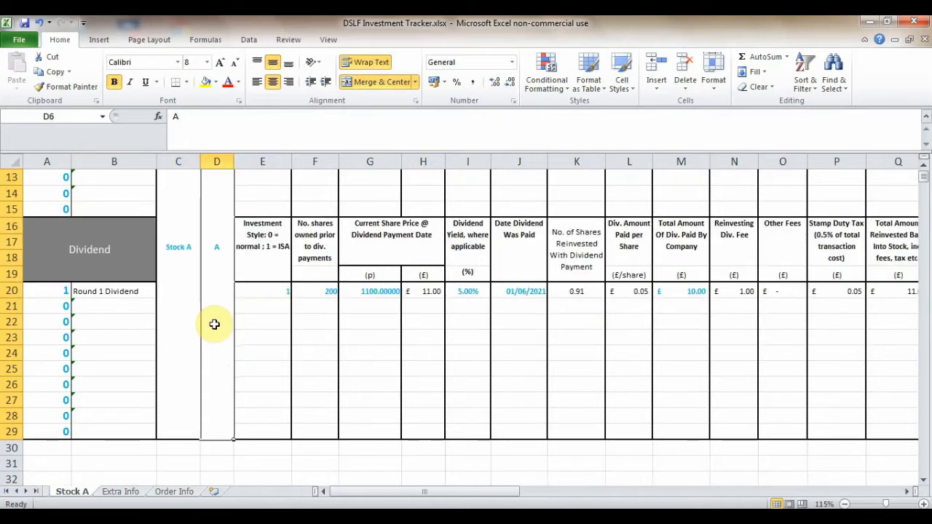
Review the dividend Investment Style cells E20:E29 and the number of shares owned prior to dividend payments in column F
click(275, 248)
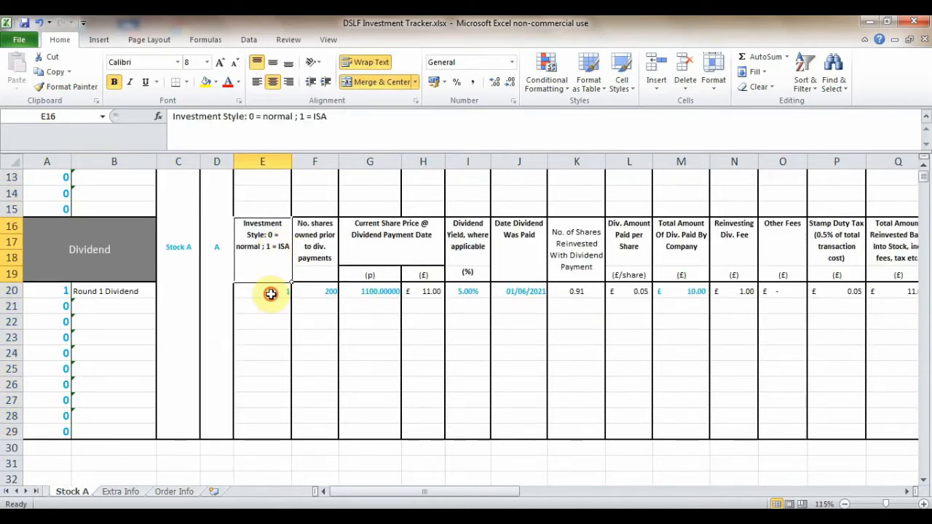
drag(271, 294, 252, 428)
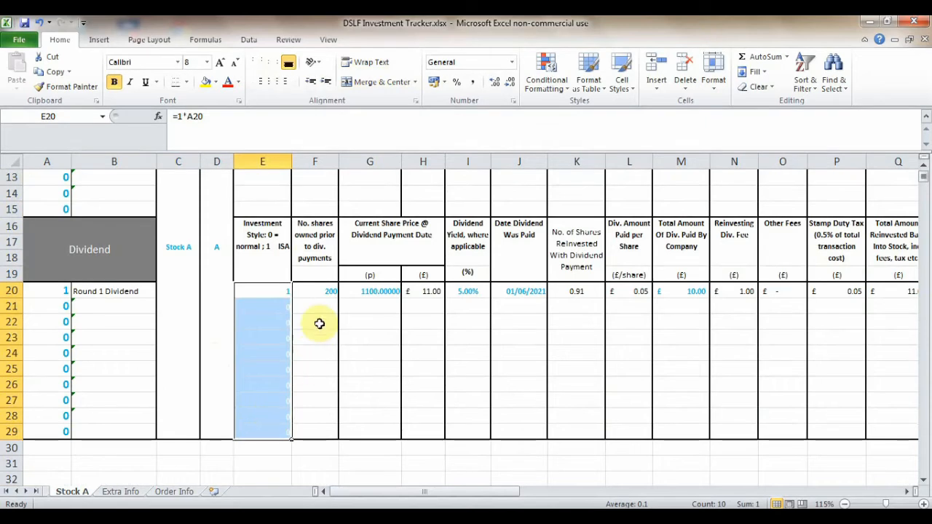
click(330, 295)
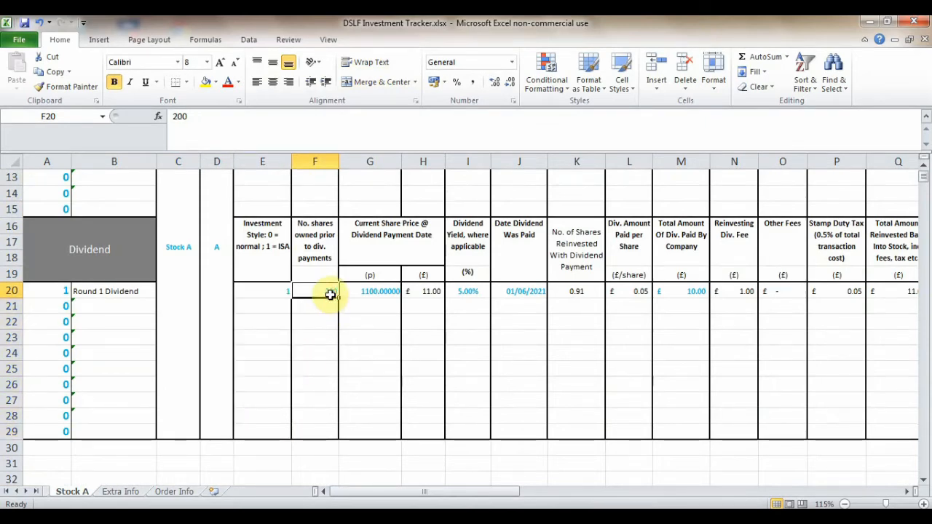
click(320, 258)
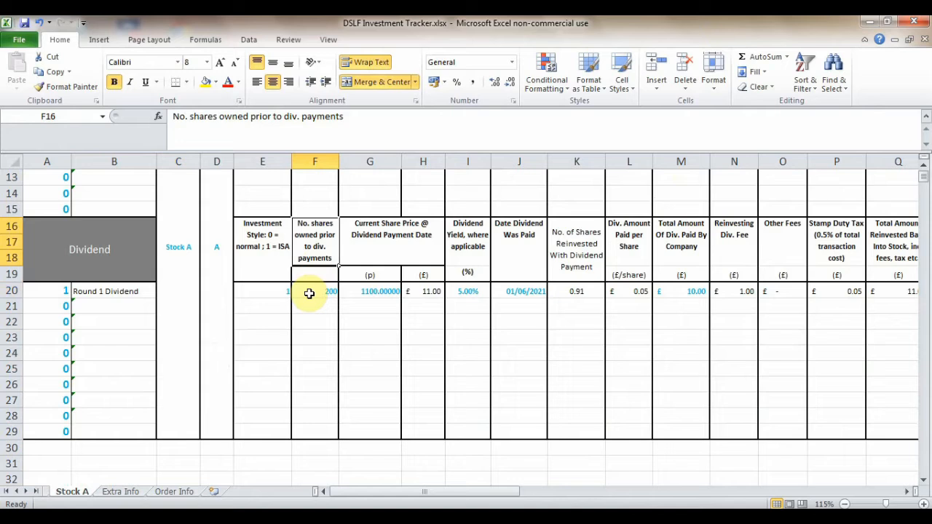
Check the dividend-date share price headings in pence and pounds and the pounds conversion formula in H20
click(383, 256)
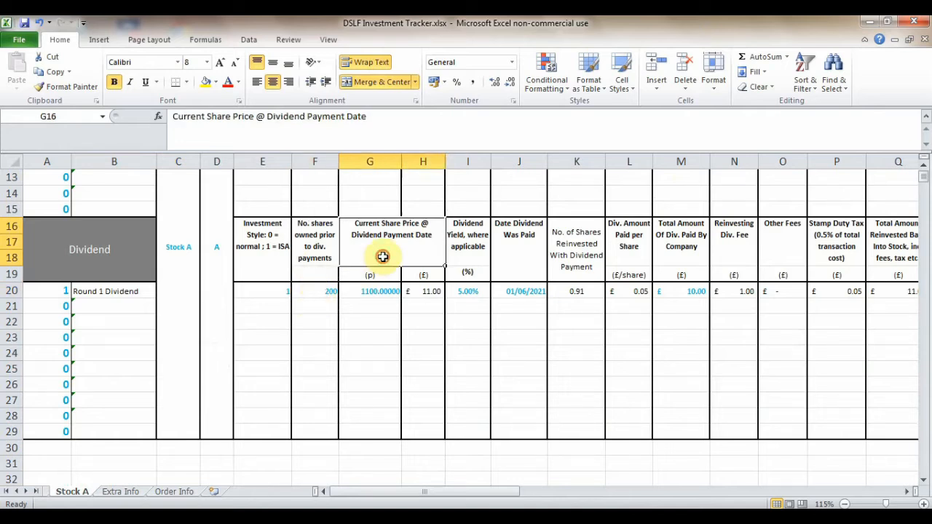
click(365, 278)
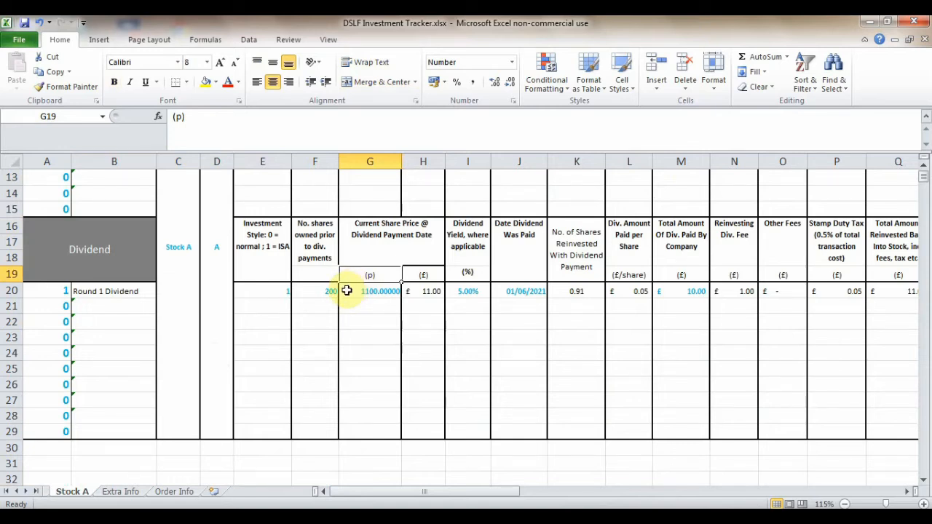
click(426, 278)
click(427, 293)
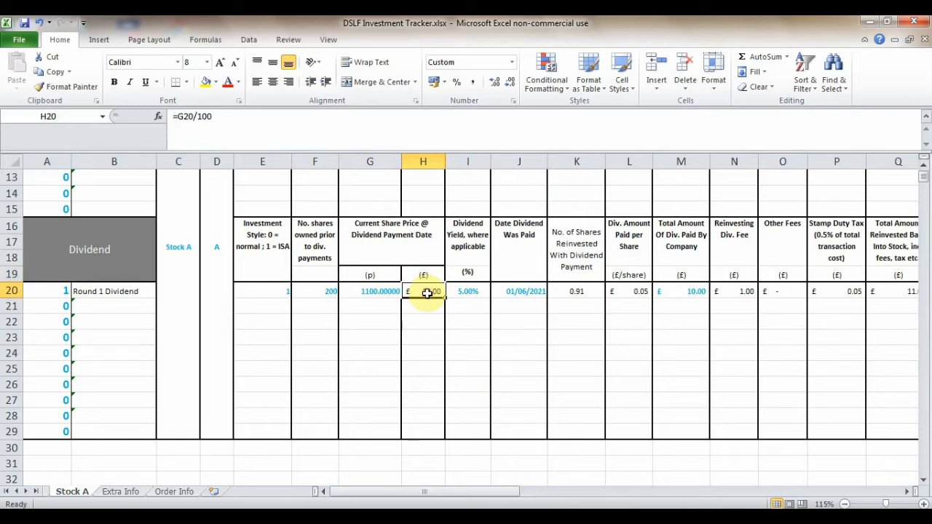
Review the Dividend Yield cells I20:I29 and the Date Dividend Was Paid cells J20:J29
click(474, 250)
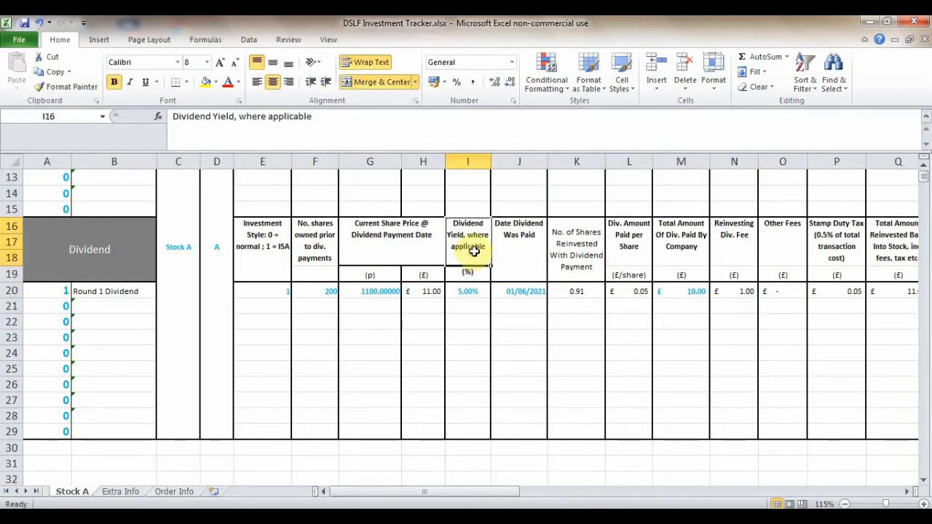
drag(470, 291, 474, 433)
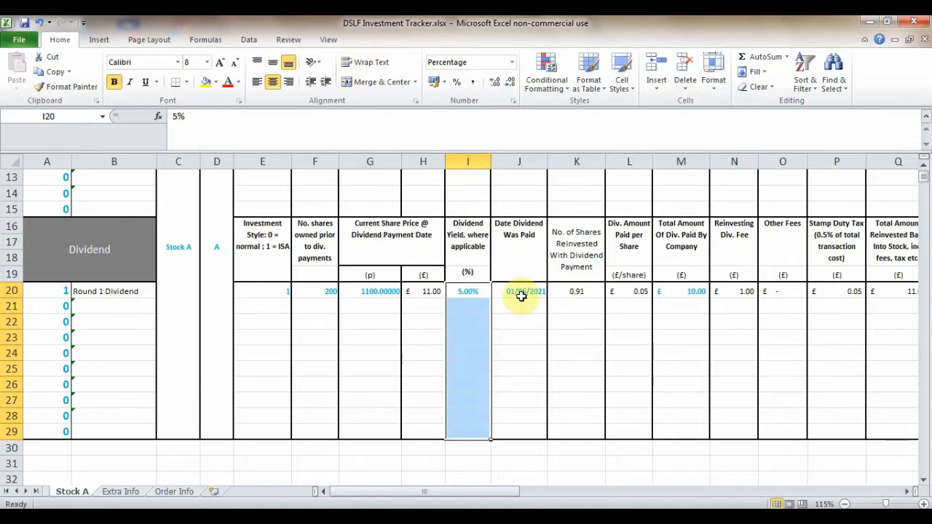
drag(518, 292, 519, 424)
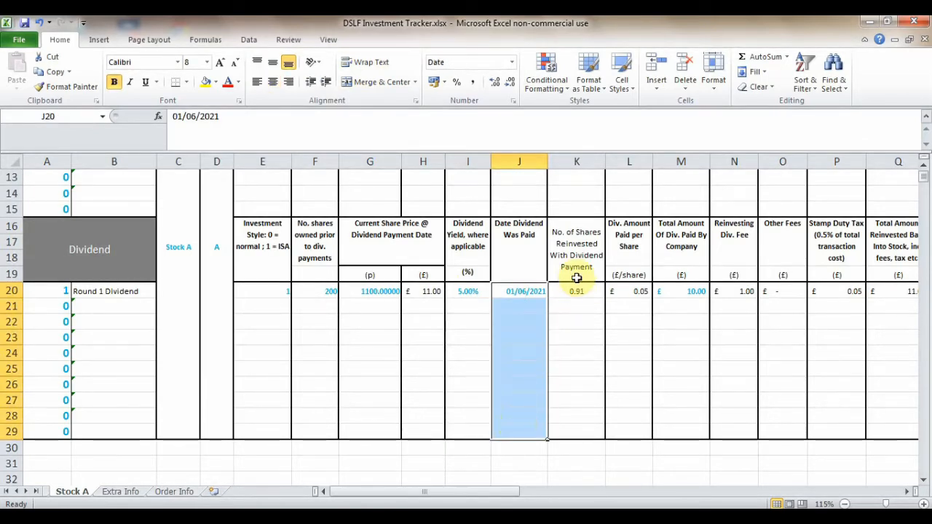
Inspect the reinvested shares range K20:K29 and trace the cells referenced by the formula in K20
drag(575, 291, 573, 430)
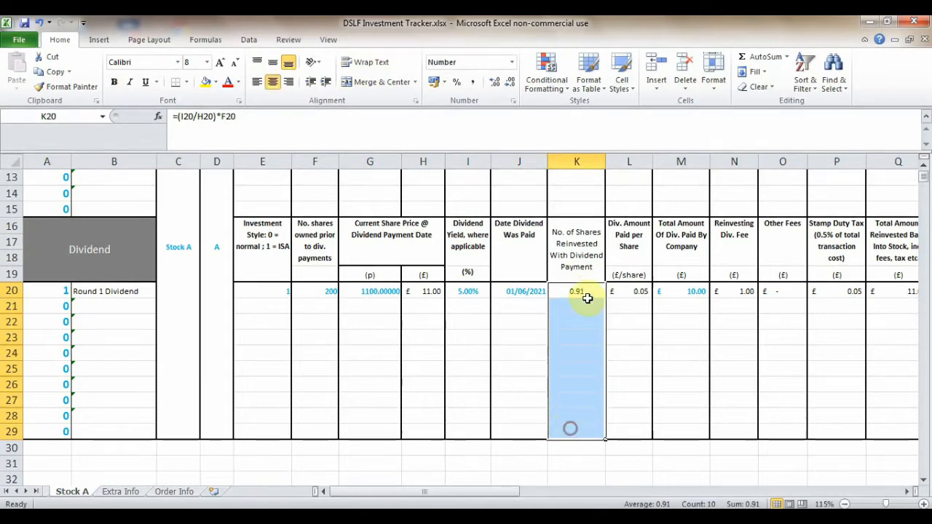
click(575, 291)
click(510, 133)
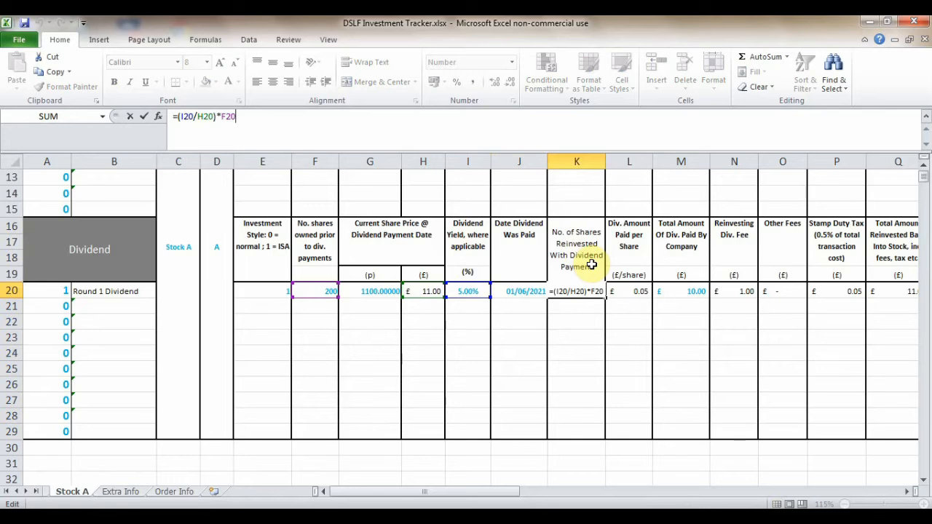
Examine the dividend amount paid per share column and trace the references of the formula in L20, leaving it unedited
click(624, 246)
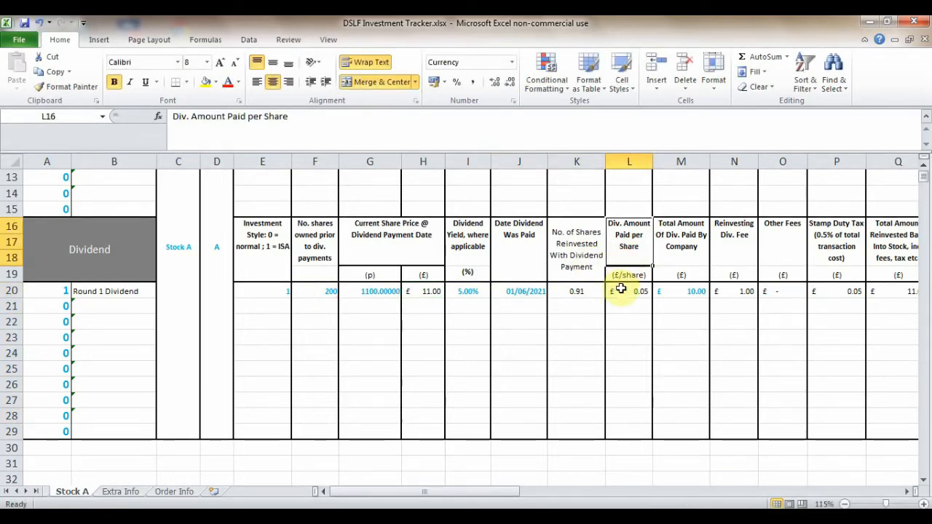
drag(621, 289, 620, 414)
click(644, 292)
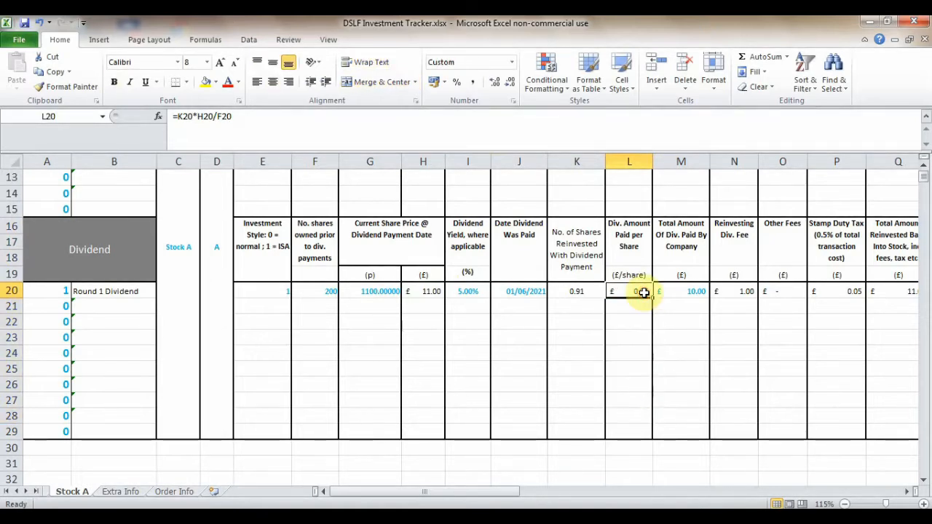
click(532, 134)
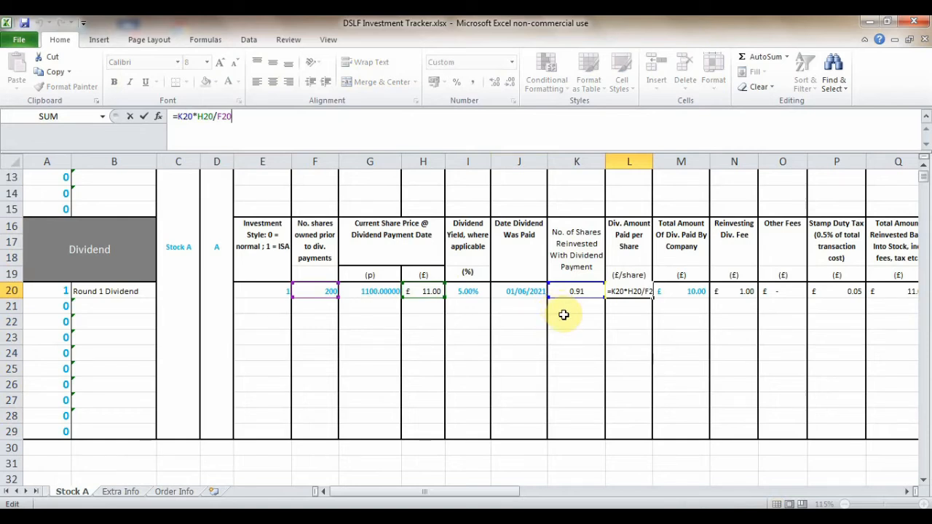
key(Escape)
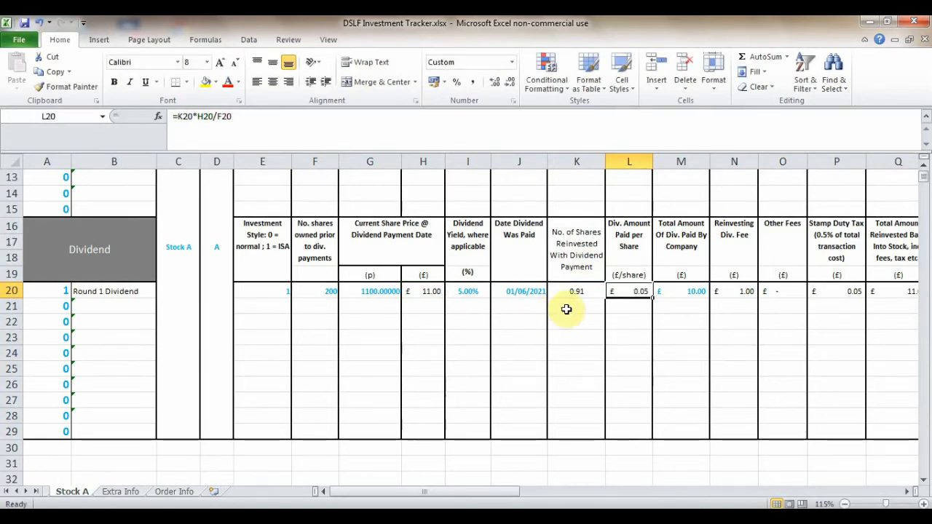
Examine the heading for the total dividend paid by the company and trace the references of the formula in M20
click(676, 247)
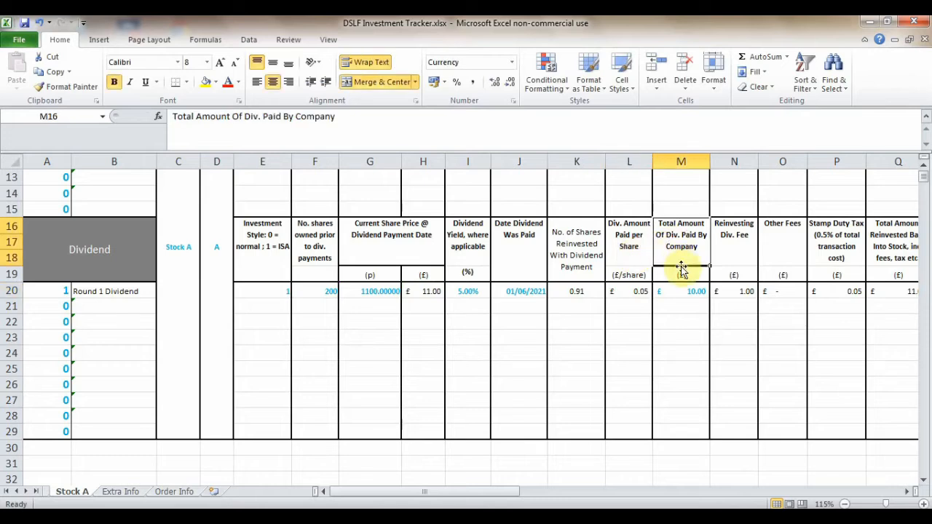
click(698, 297)
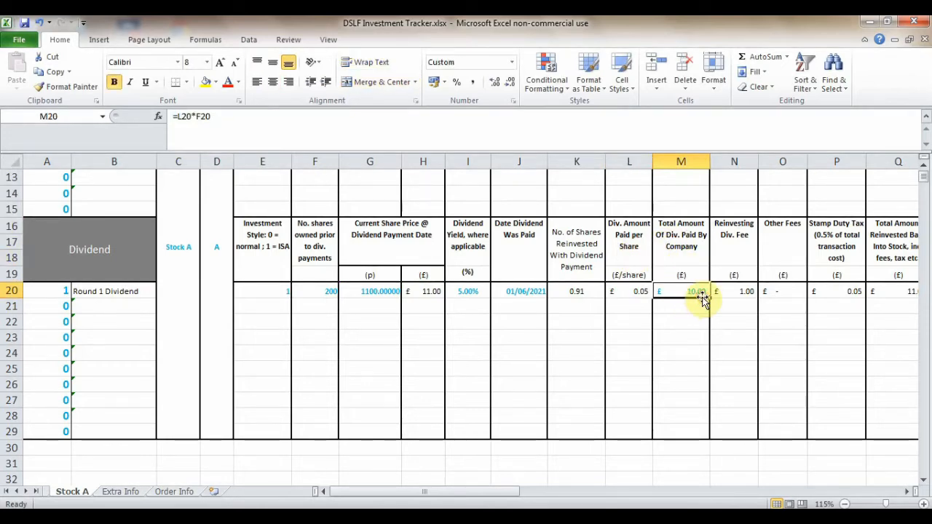
click(392, 133)
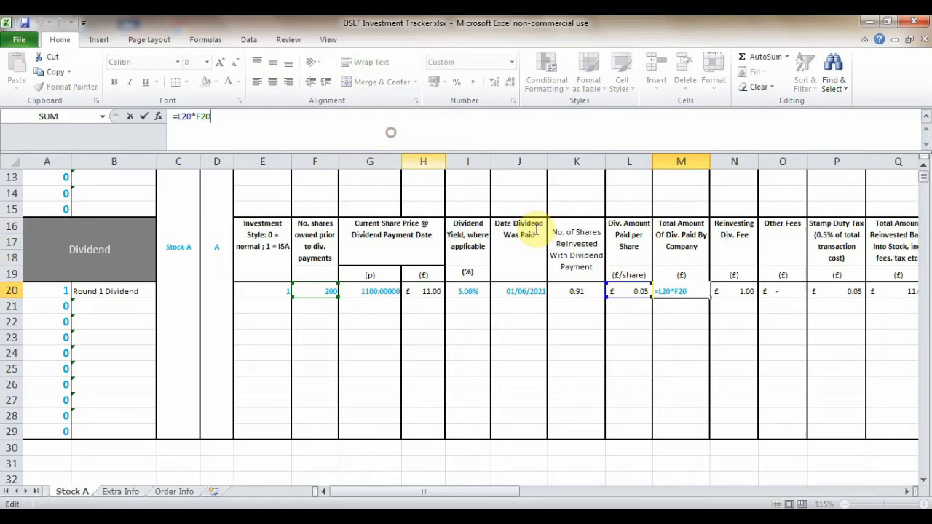
Inspect the Reinvesting Div. Fee formula in N20 and the Other Fees formula in O20 without editing them
click(912, 492)
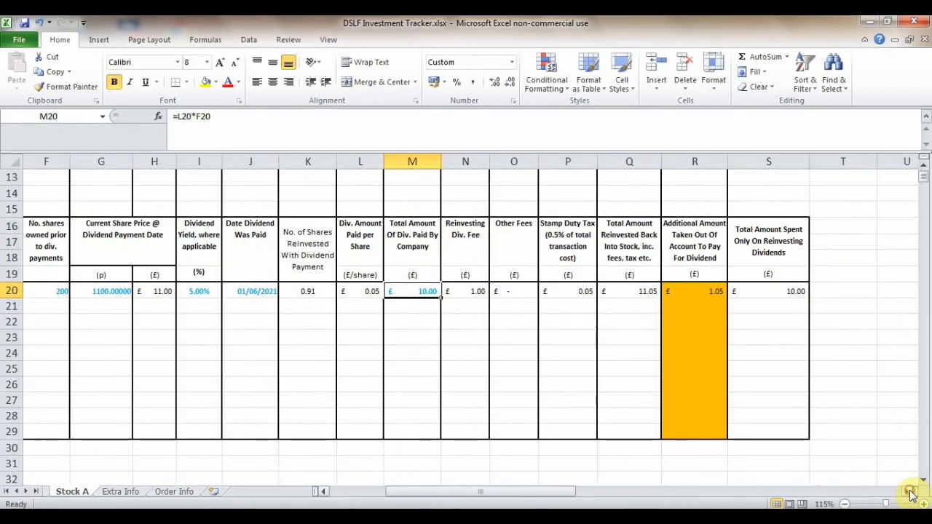
click(466, 227)
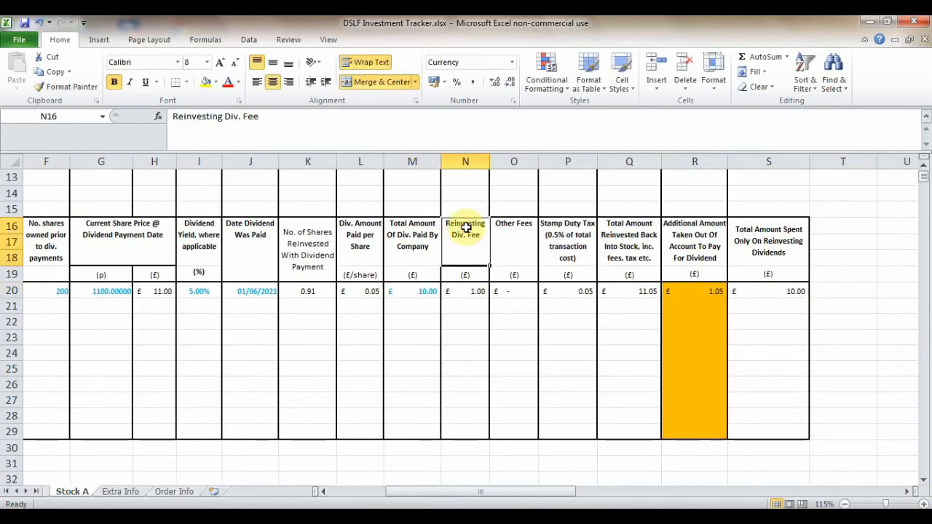
click(462, 290)
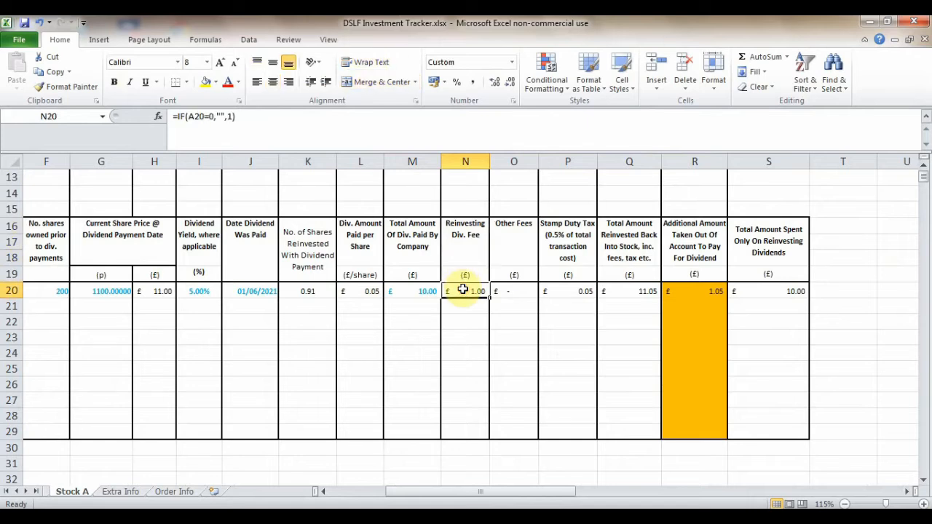
click(215, 116)
key(Escape)
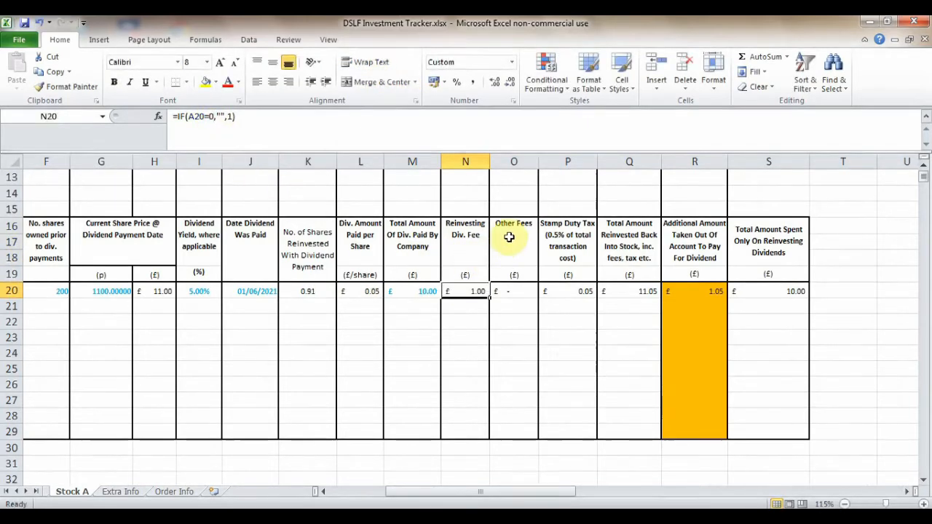
click(508, 237)
click(508, 290)
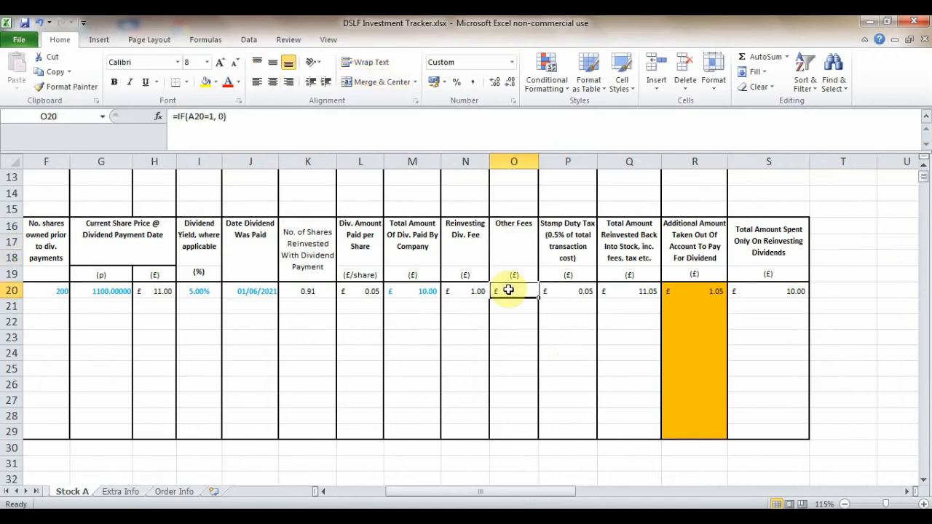
Examine the 0.5% rate in the dividend Stamp Duty Tax heading and the tax calculation within the P20 formula
click(567, 244)
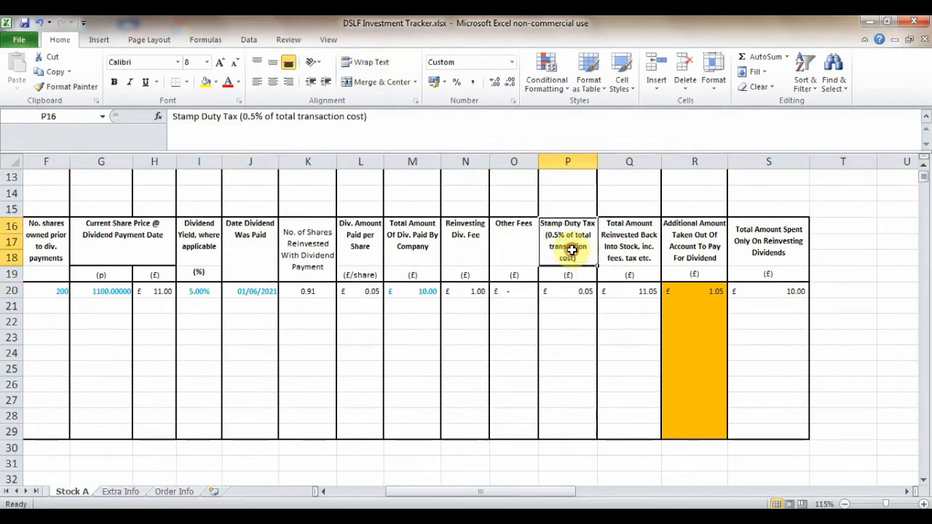
double_click(246, 117)
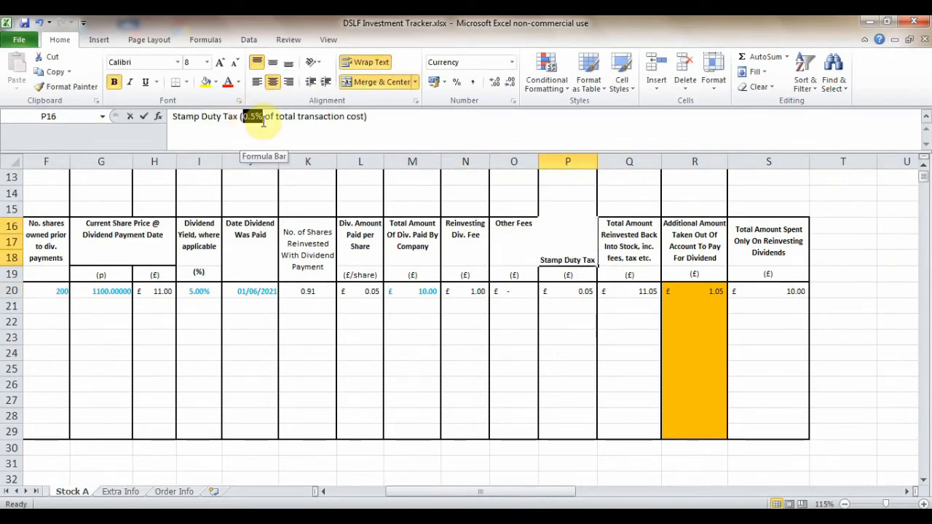
click(577, 292)
click(306, 124)
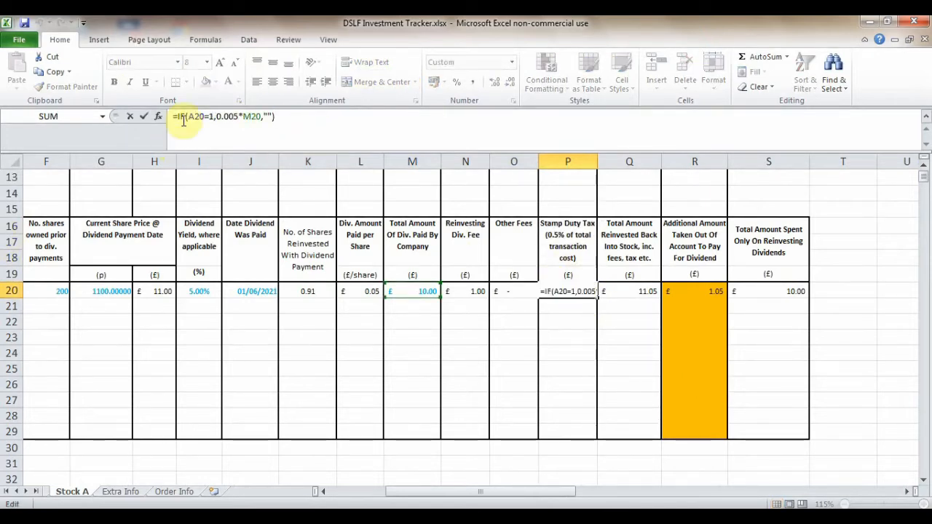
drag(216, 116, 275, 121)
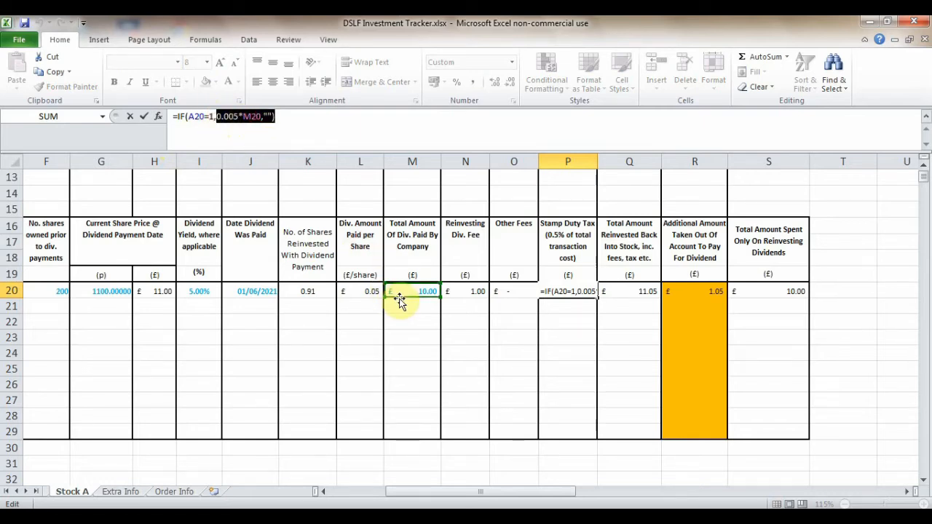
key(Escape)
Examine the total amount reinvested heading and trace the cells summed by the formula in Q20, leaving it unedited
click(605, 236)
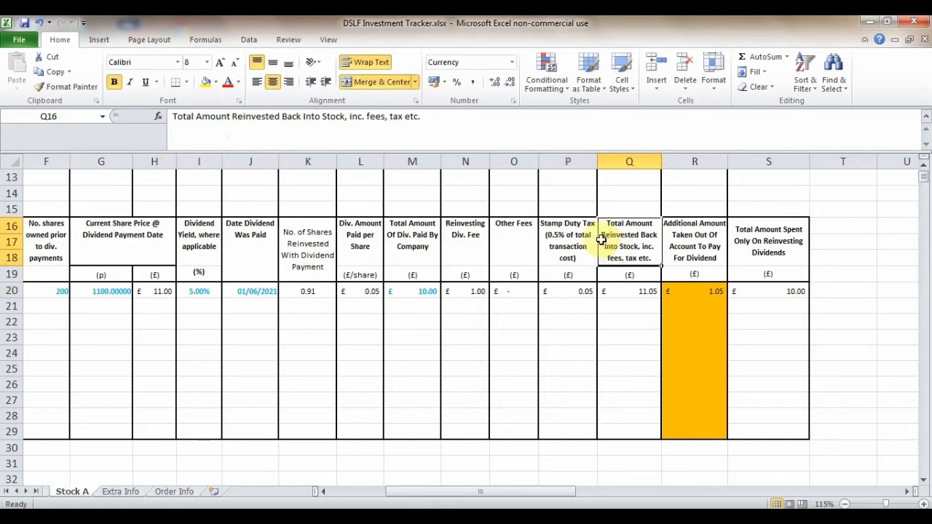
click(644, 291)
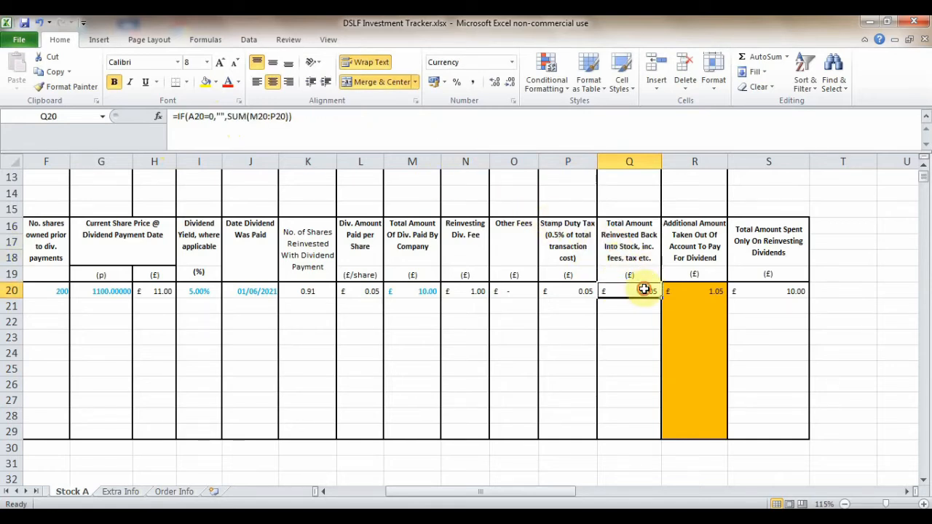
click(480, 141)
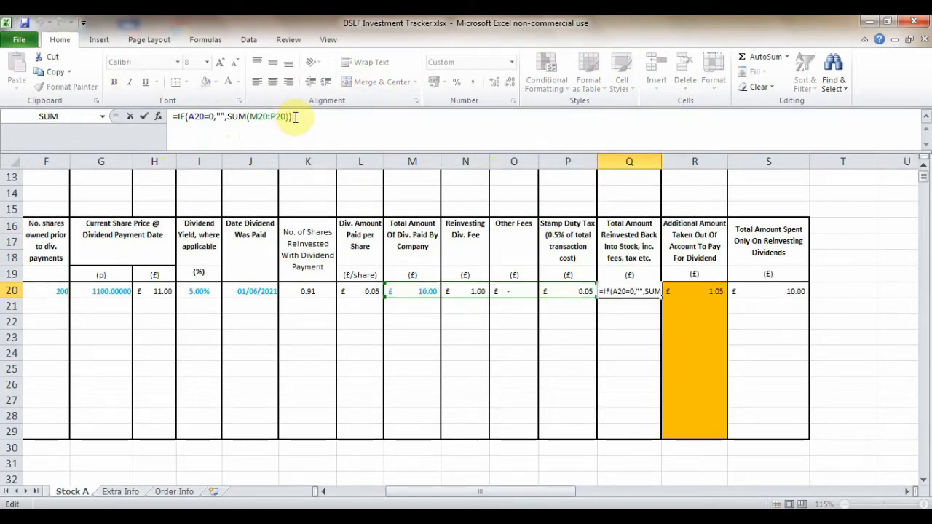
key(Escape)
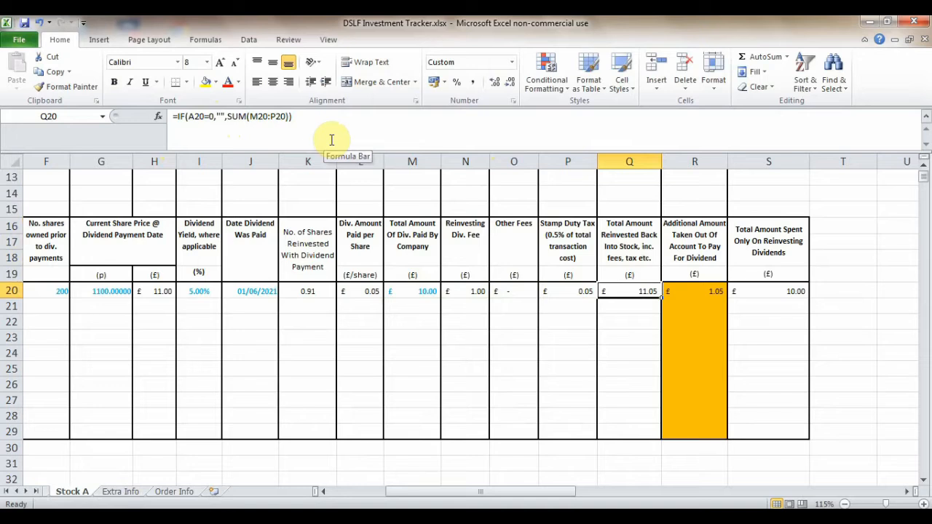
Examine the heading for the additional amount taken out of the account and trace the references of the formula in R20, leaving it unedited
click(685, 233)
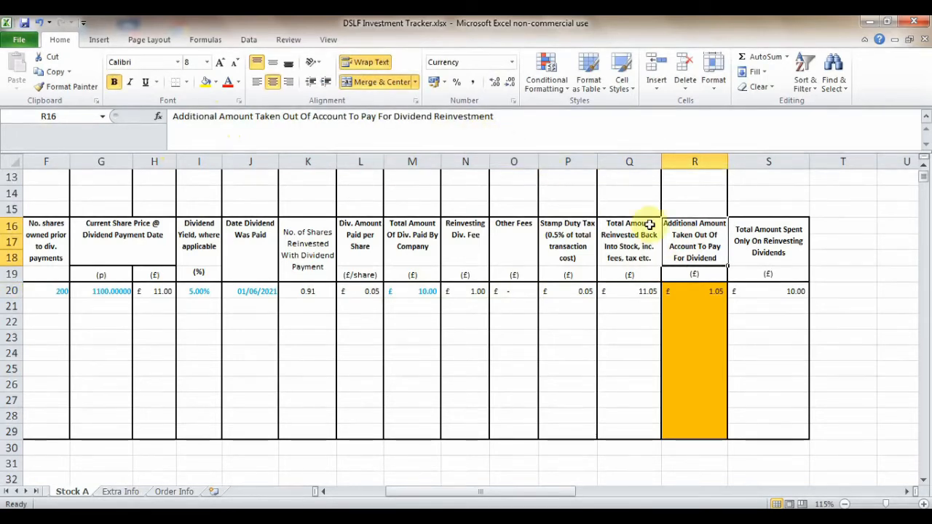
click(689, 290)
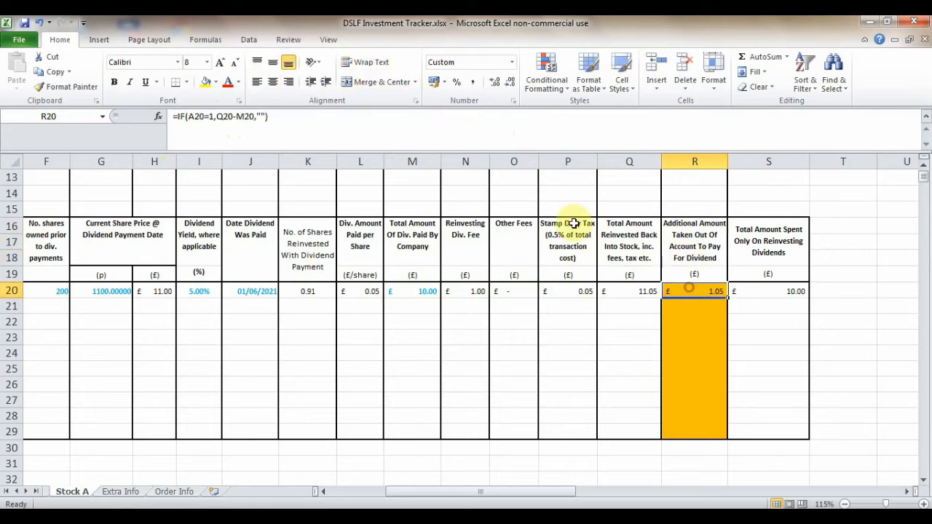
click(395, 126)
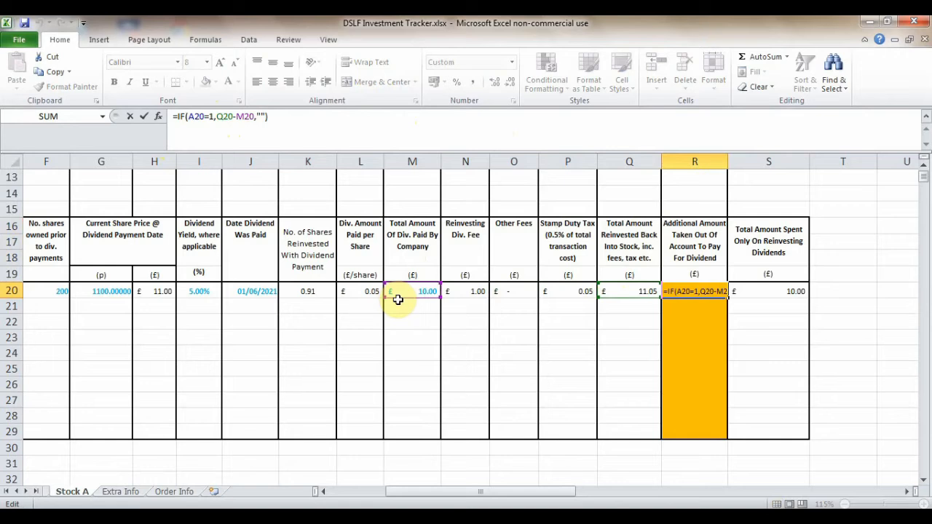
key(Escape)
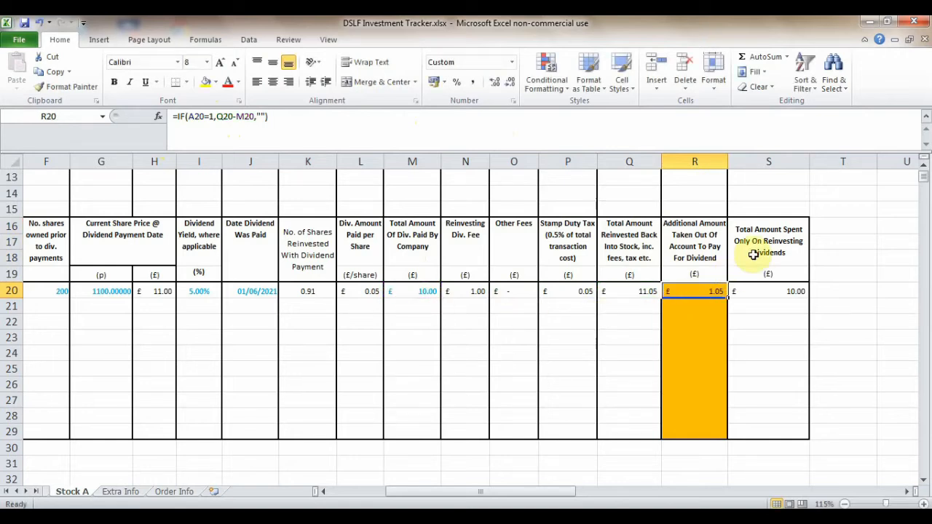
Examine the heading for the total amount spent only on reinvesting dividends and trace the cell referenced by the formula in S20
click(761, 250)
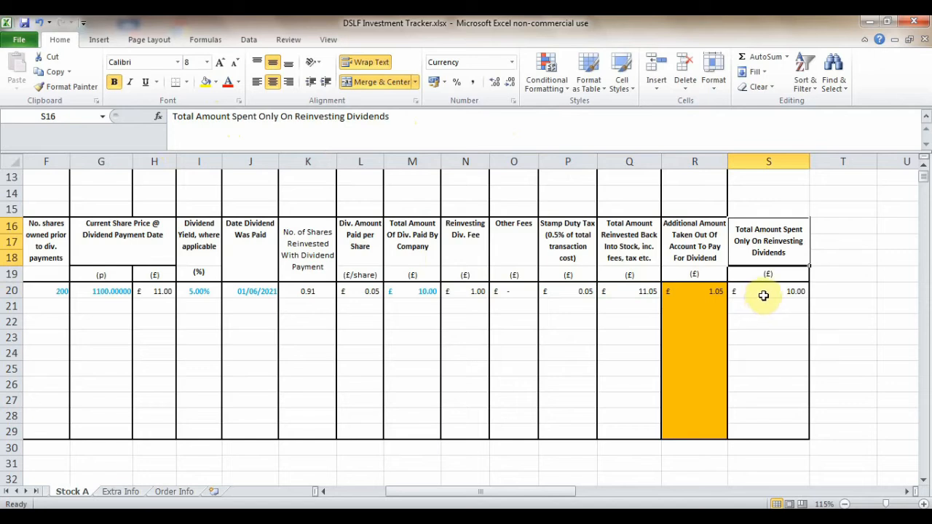
click(764, 295)
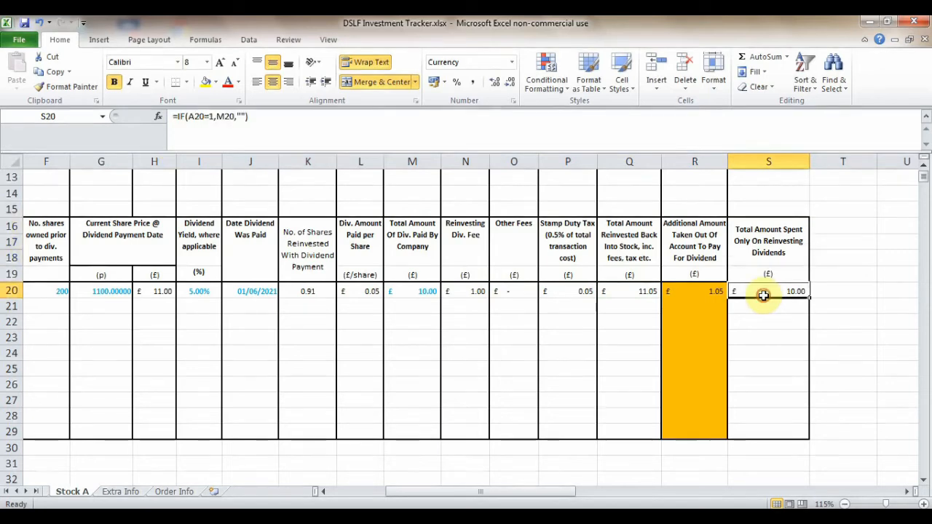
click(338, 129)
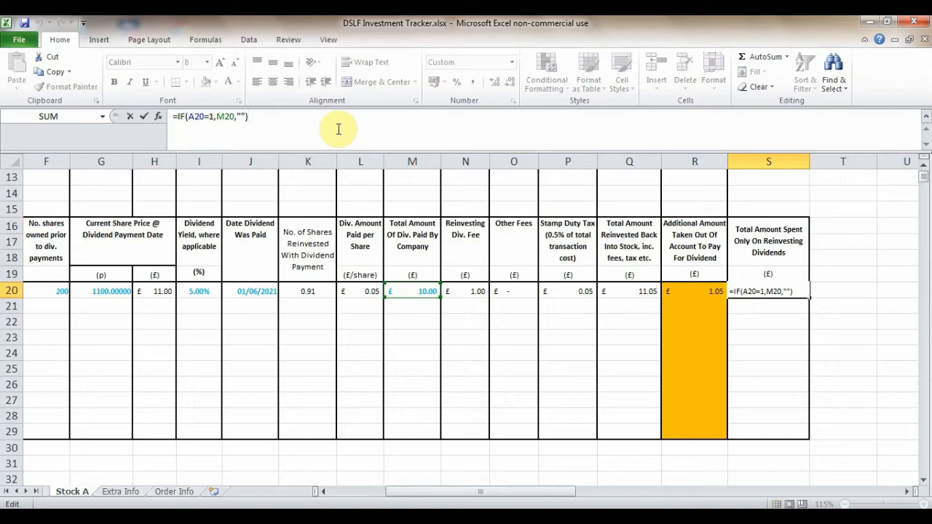
key(Escape)
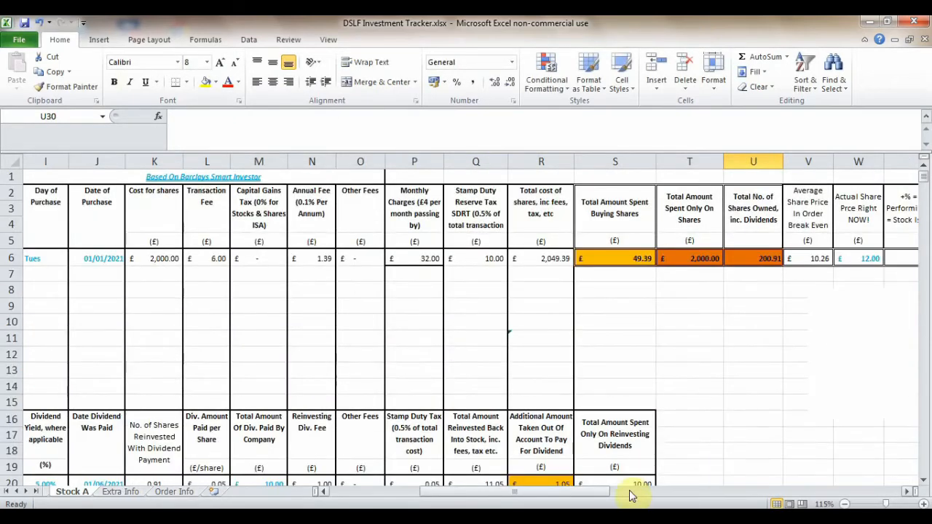
Inspect the Total No. of Shares Owned heading in the Investment section and the ranges summed by the formula in U6
drag(587, 493, 631, 495)
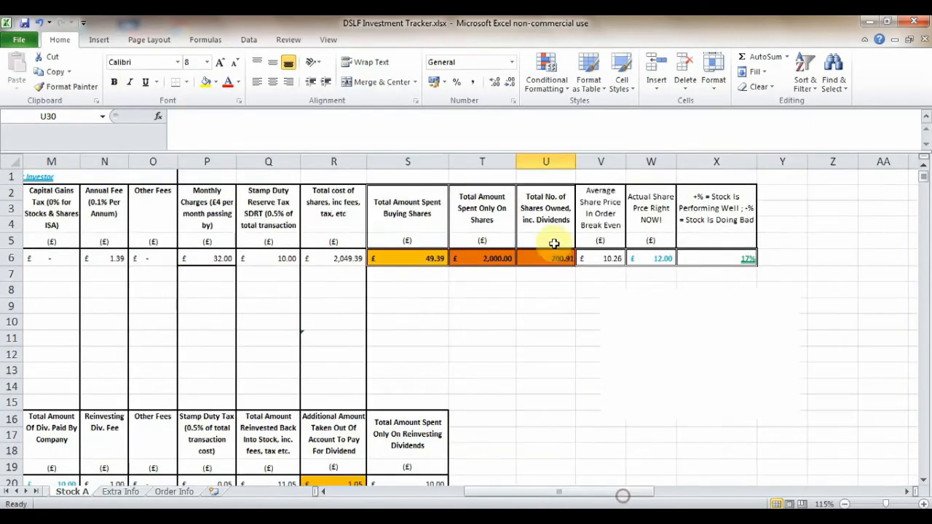
click(551, 215)
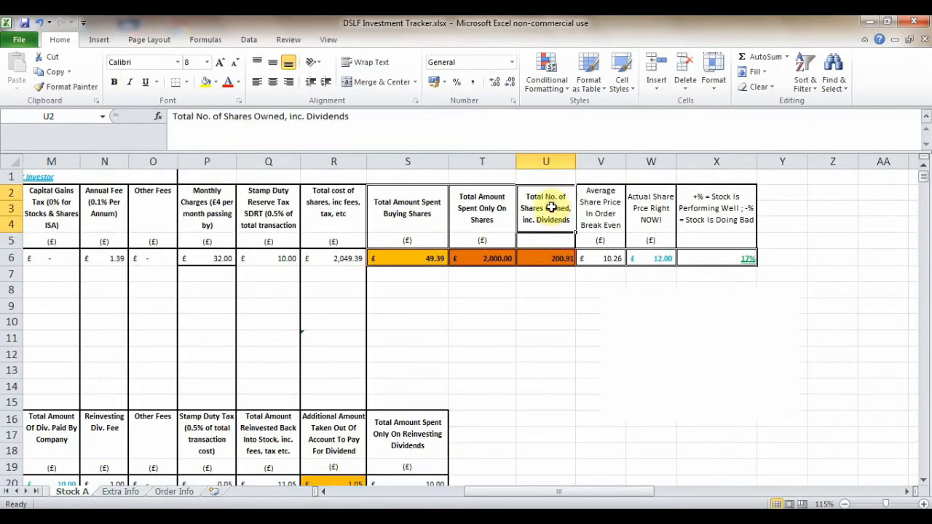
click(541, 259)
click(375, 133)
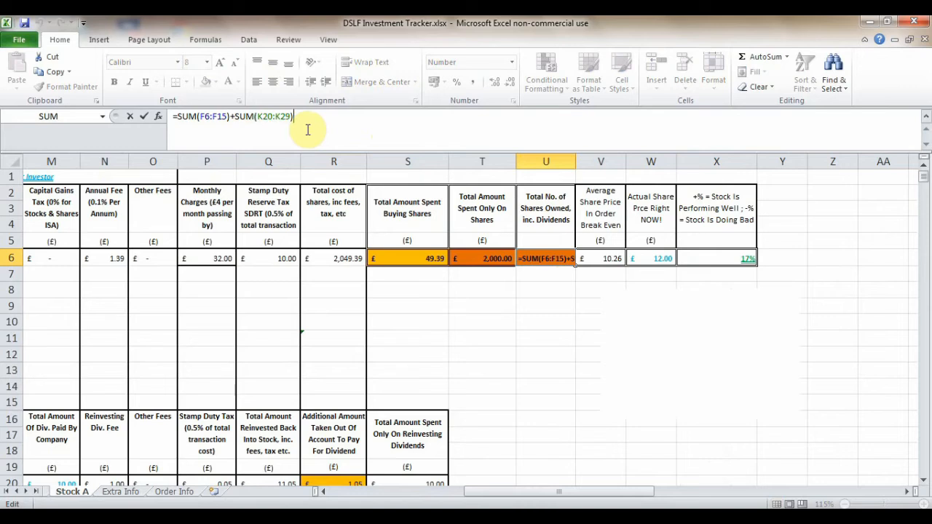
click(531, 260)
Examine the break-even average share price heading and trace the cells referenced by the formula in V6 without changing it
click(598, 205)
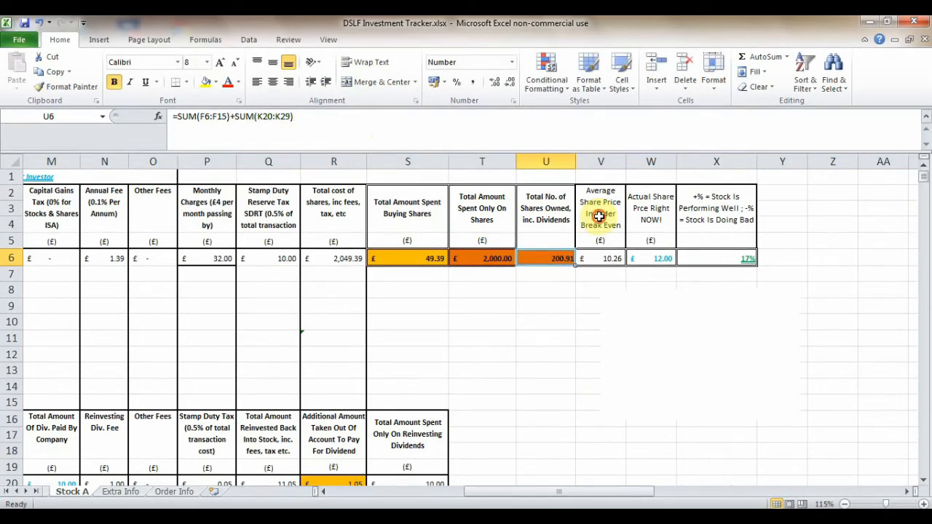
click(598, 263)
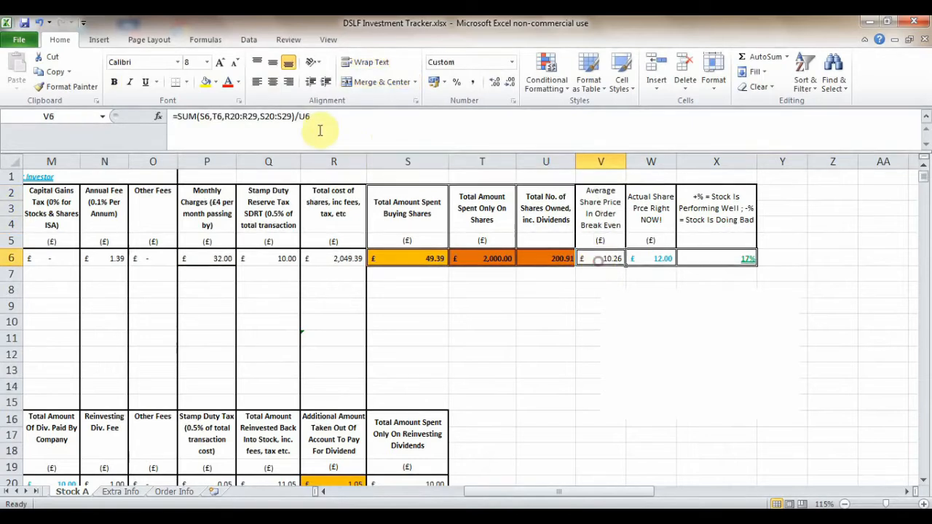
click(258, 117)
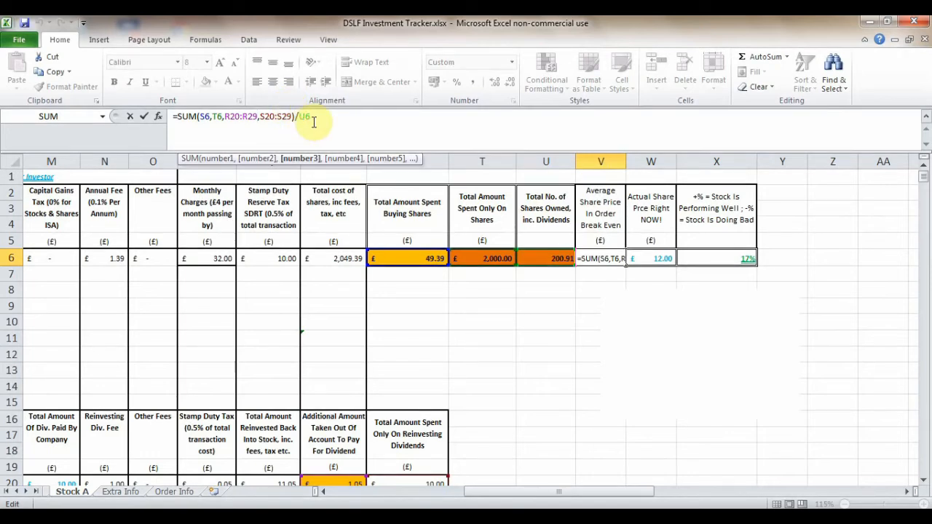
key(Return)
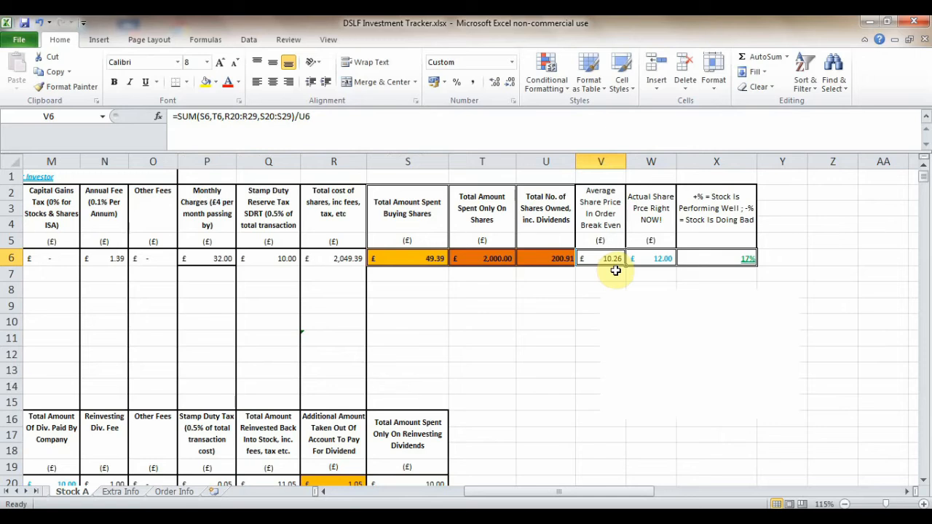
Enter 12 as the actual current share price in W6
click(644, 259)
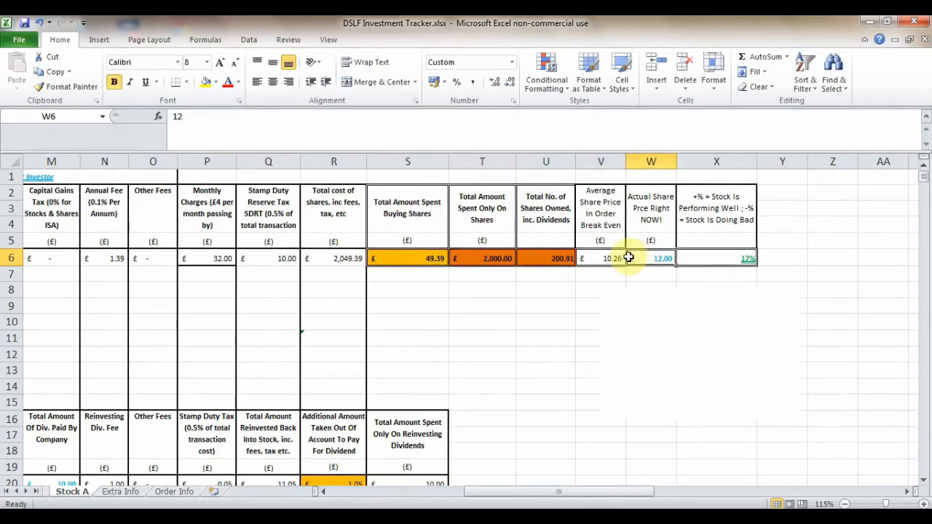
double_click(179, 116)
text(12)
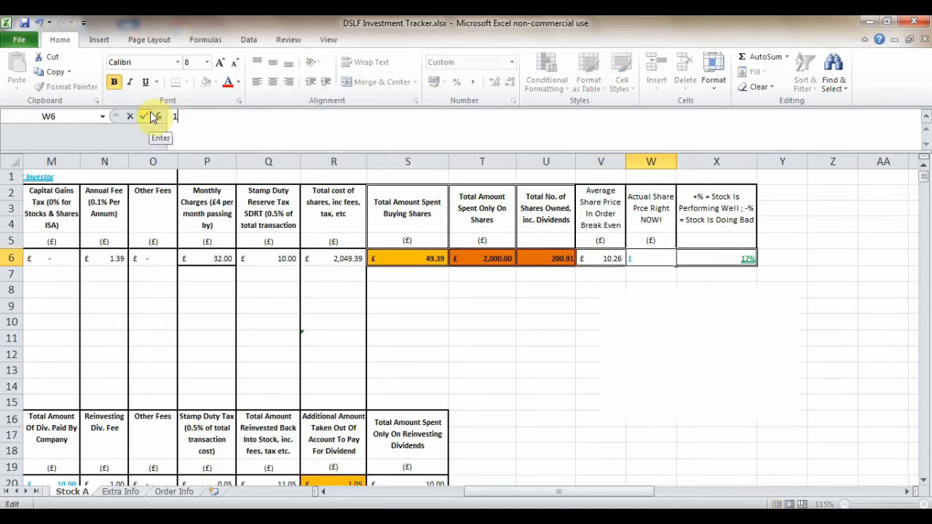
key(Return)
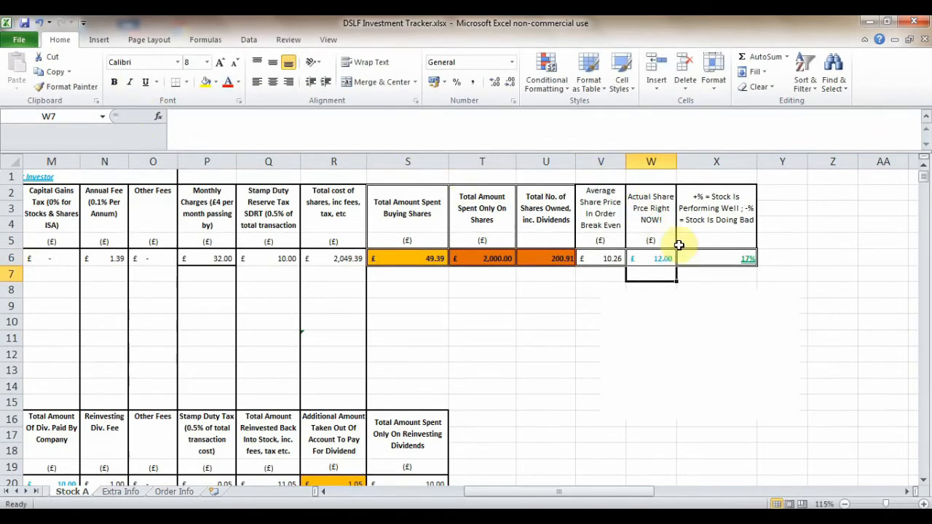
Trace the references of the stock performance percentage formula in X6, keeping the formula as it is
click(693, 256)
click(354, 131)
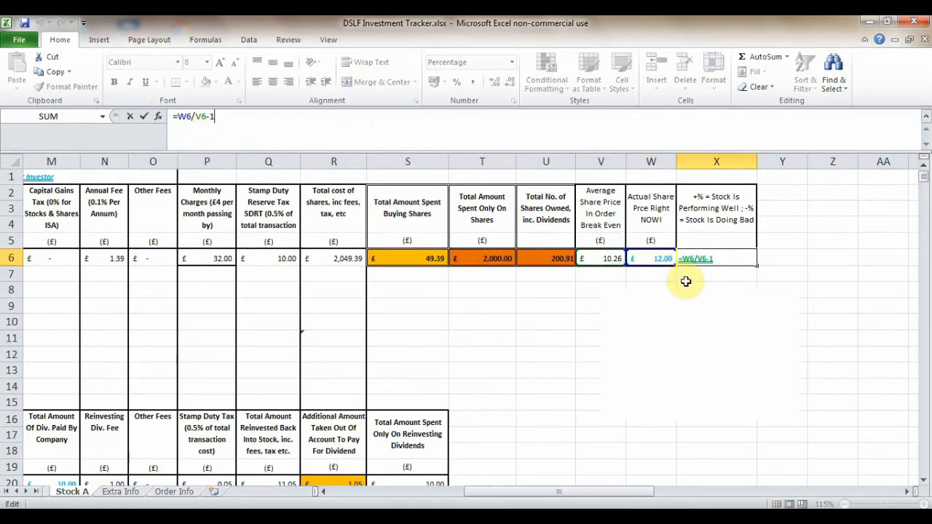
key(ctrl+Return)
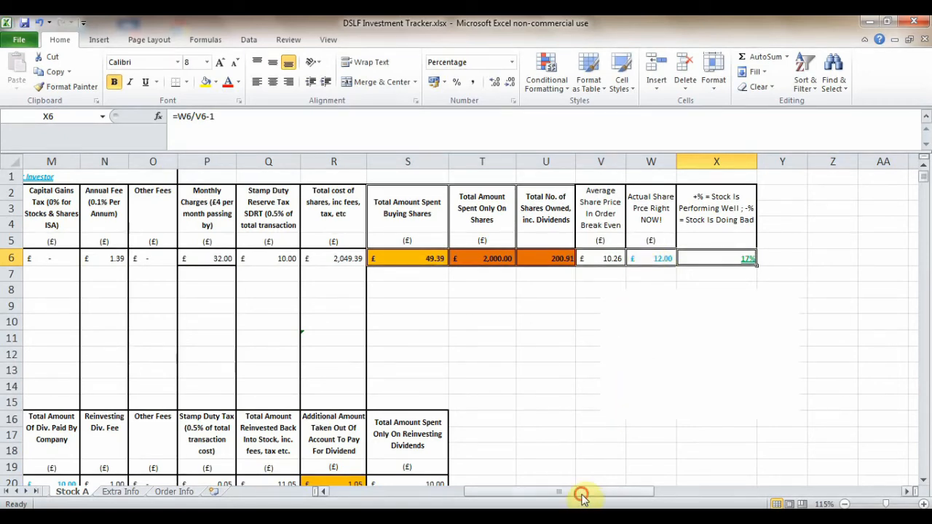
Set the number of shares bought for Round 1 Purchasing in F6 to 10
drag(583, 494, 385, 492)
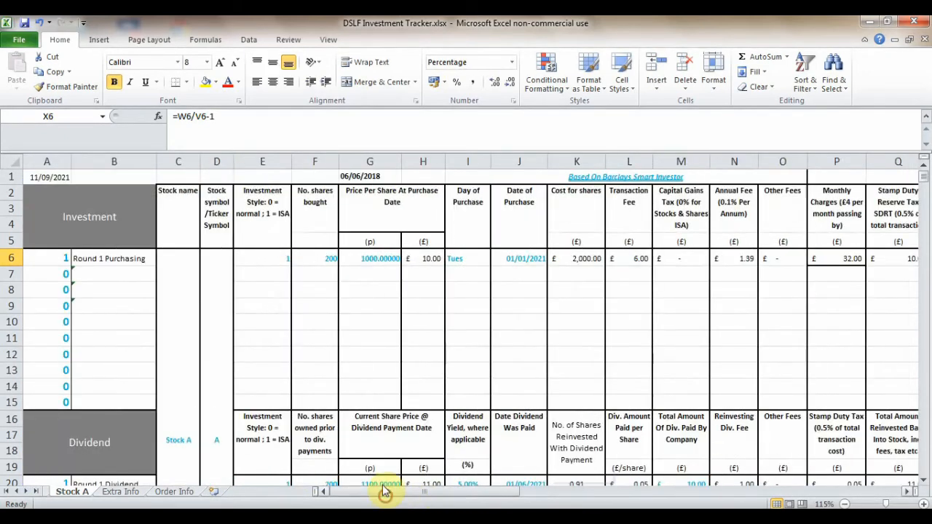
click(328, 259)
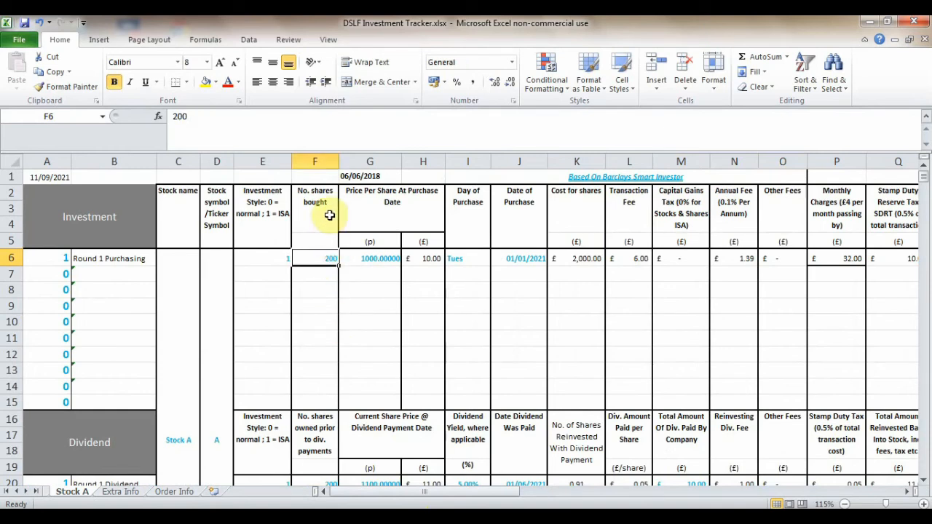
text(10)
key(Return)
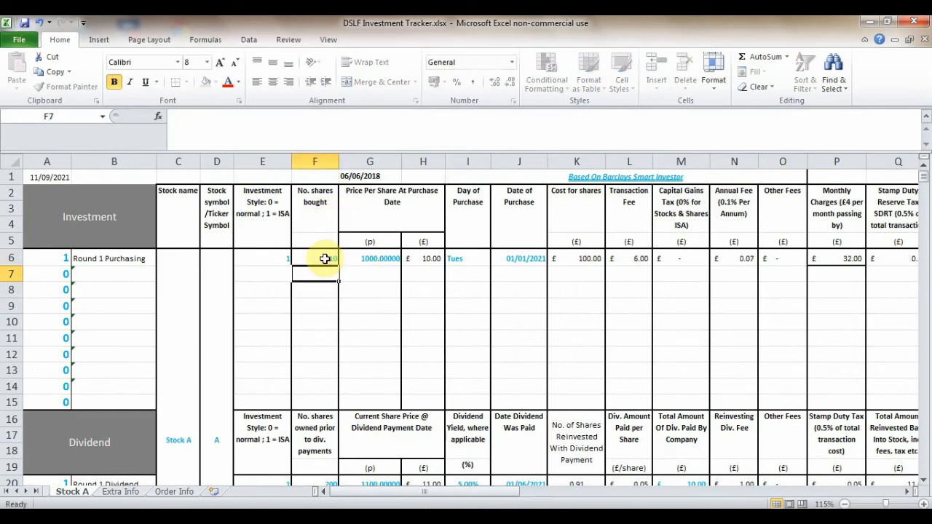
Set the shares owned prior to dividend payments in F20 to 10 and check the break-even price and performance percentage in row 6
scroll(325, 270, down, 1)
click(316, 437)
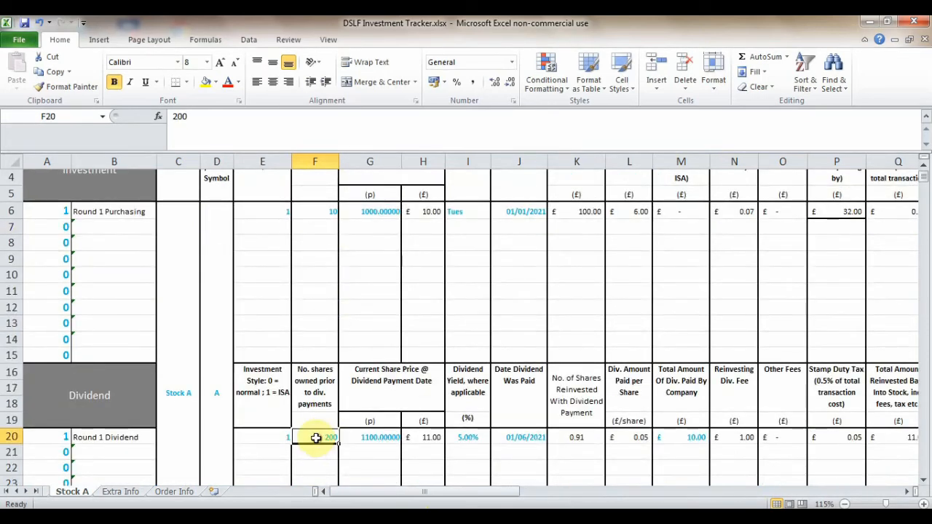
text(10)
key(Return)
scroll(384, 282, up, 1)
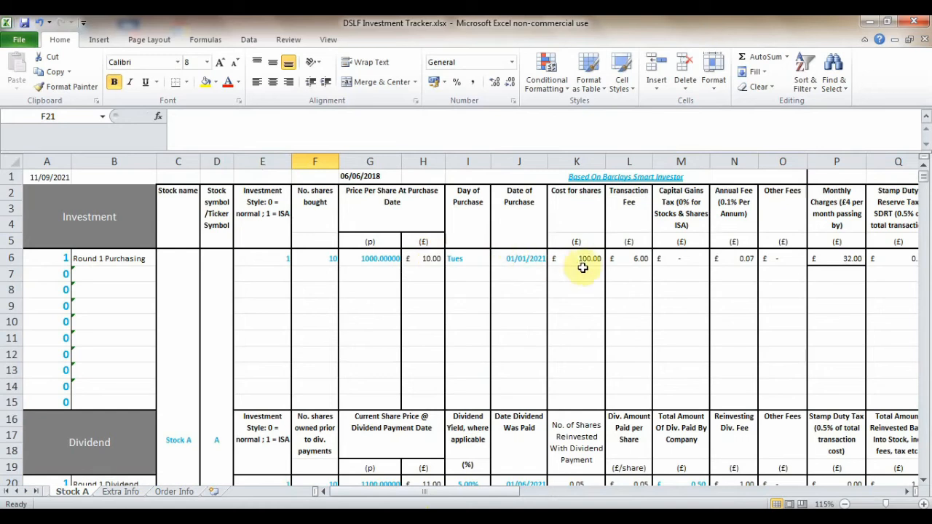
drag(393, 493, 572, 494)
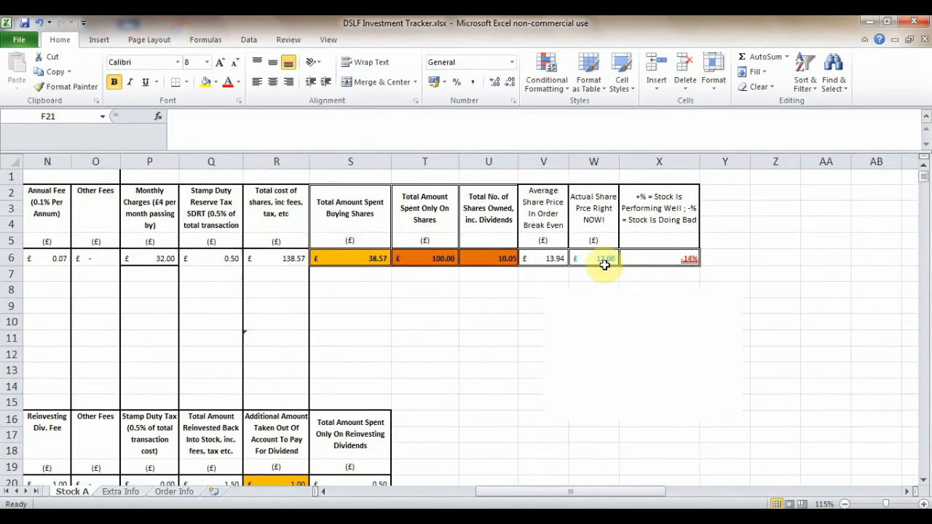